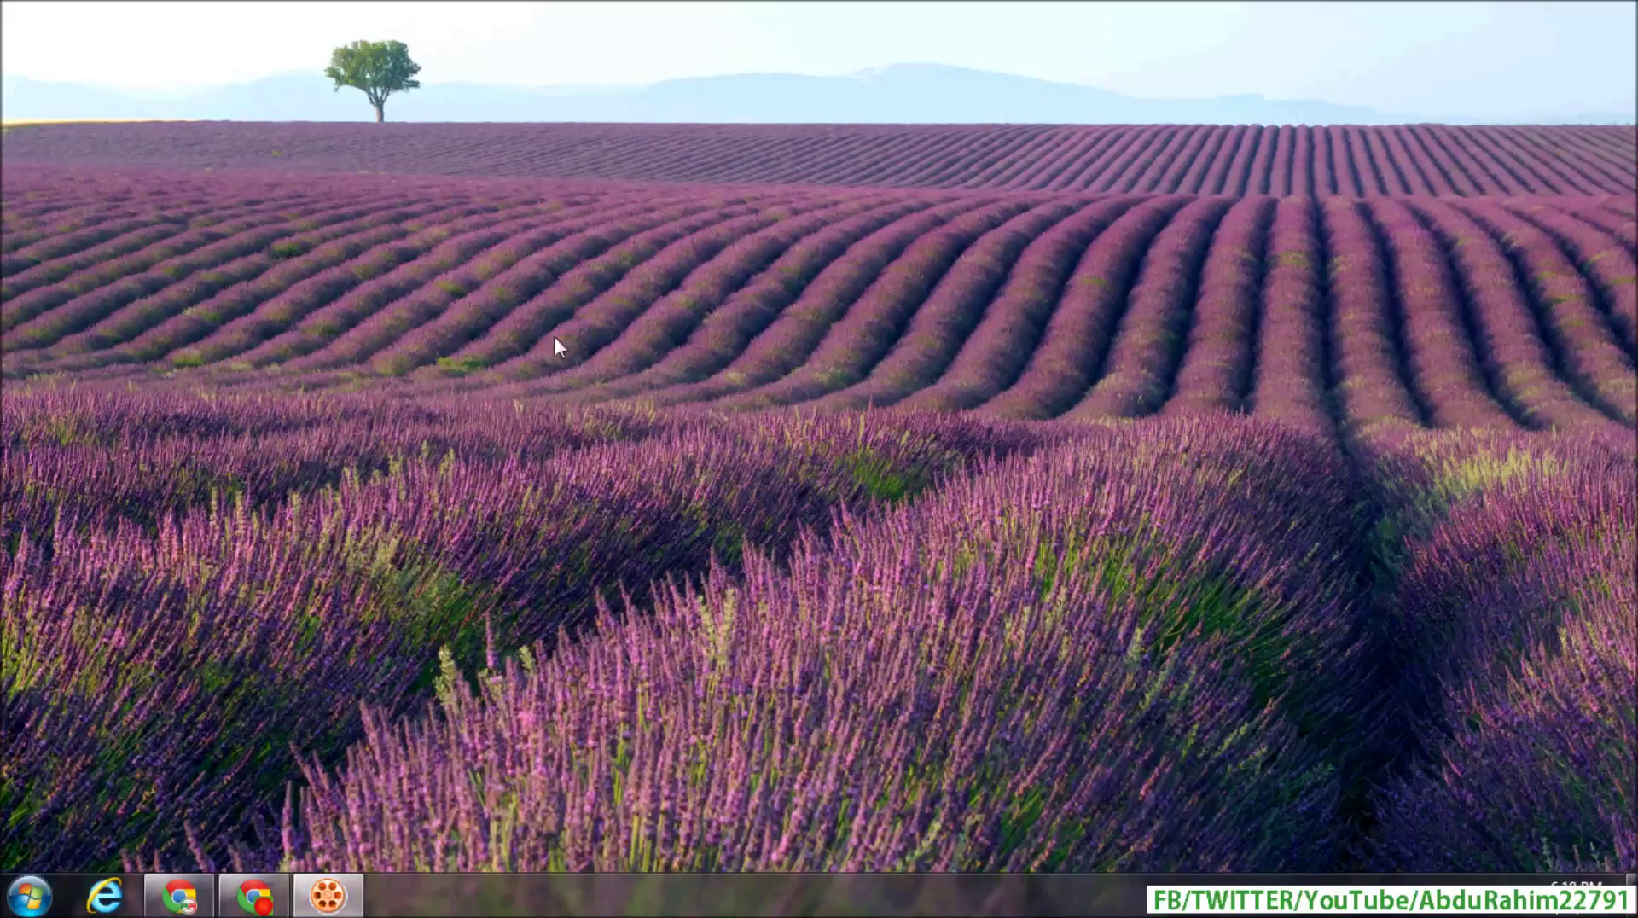
left_click(254, 895)
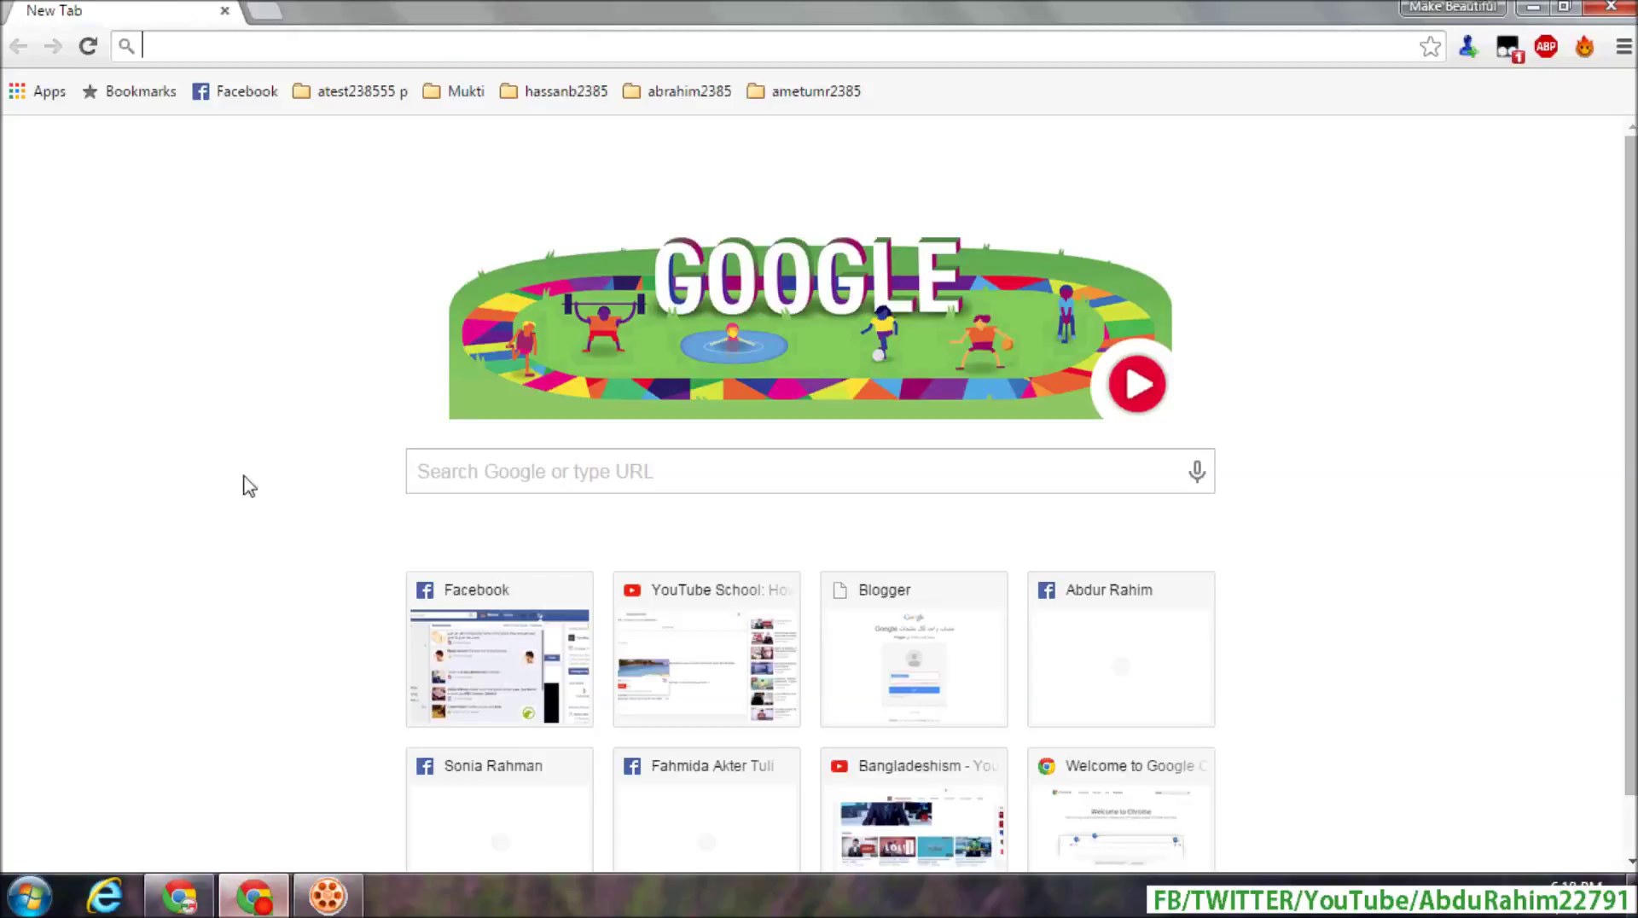
left_click(254, 53)
type("www.blogger.com")
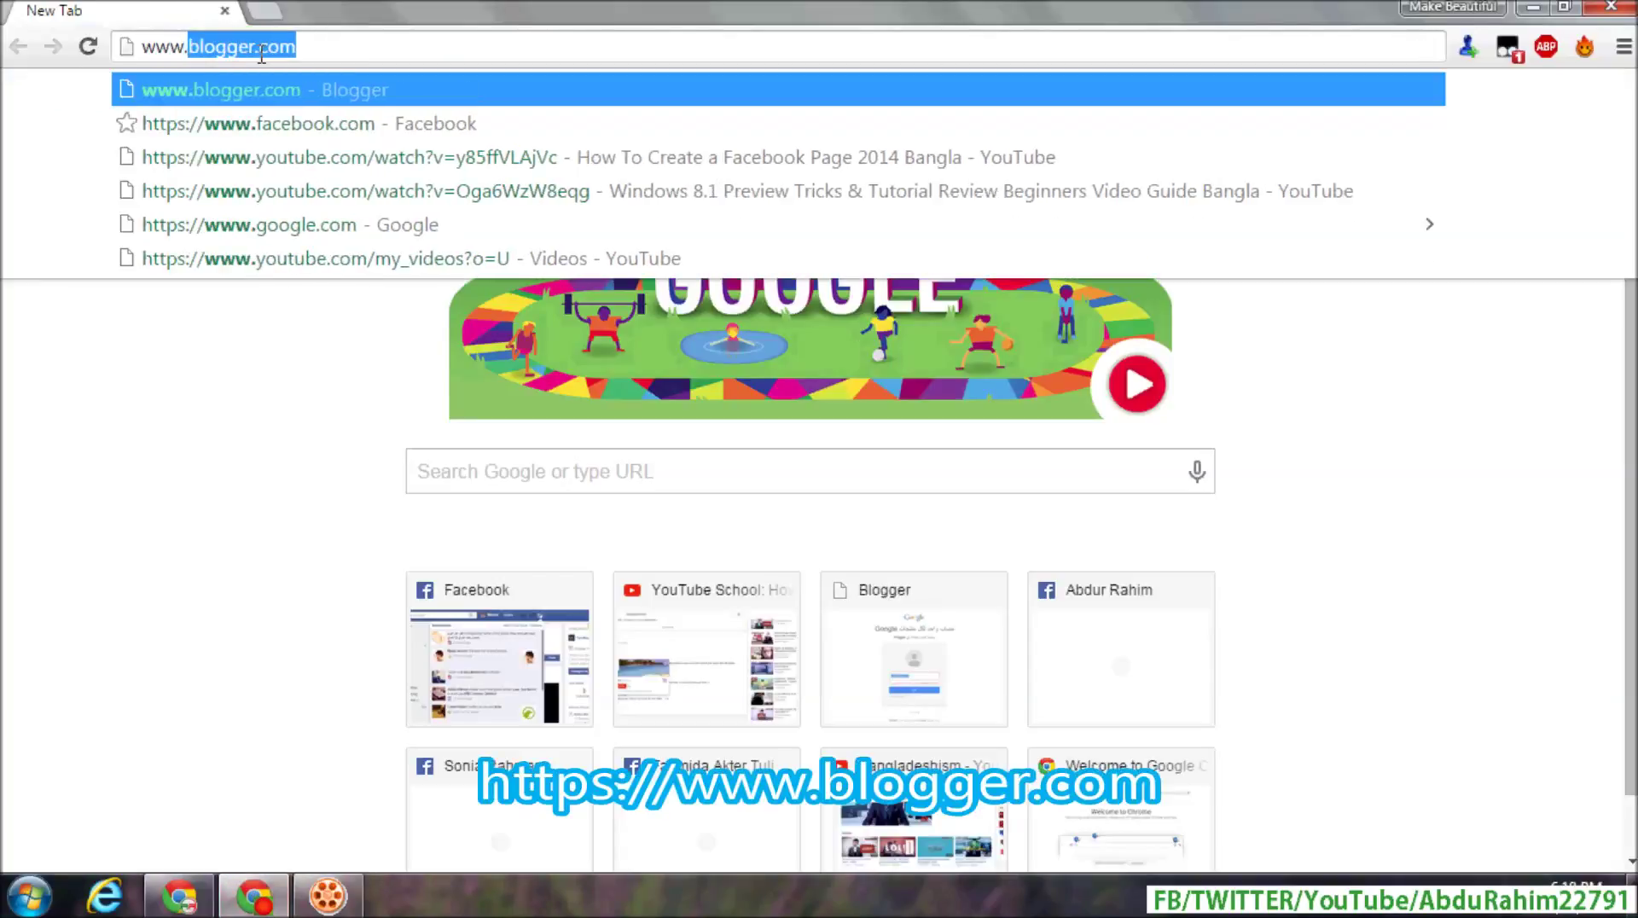
key("Right")
key("Return")
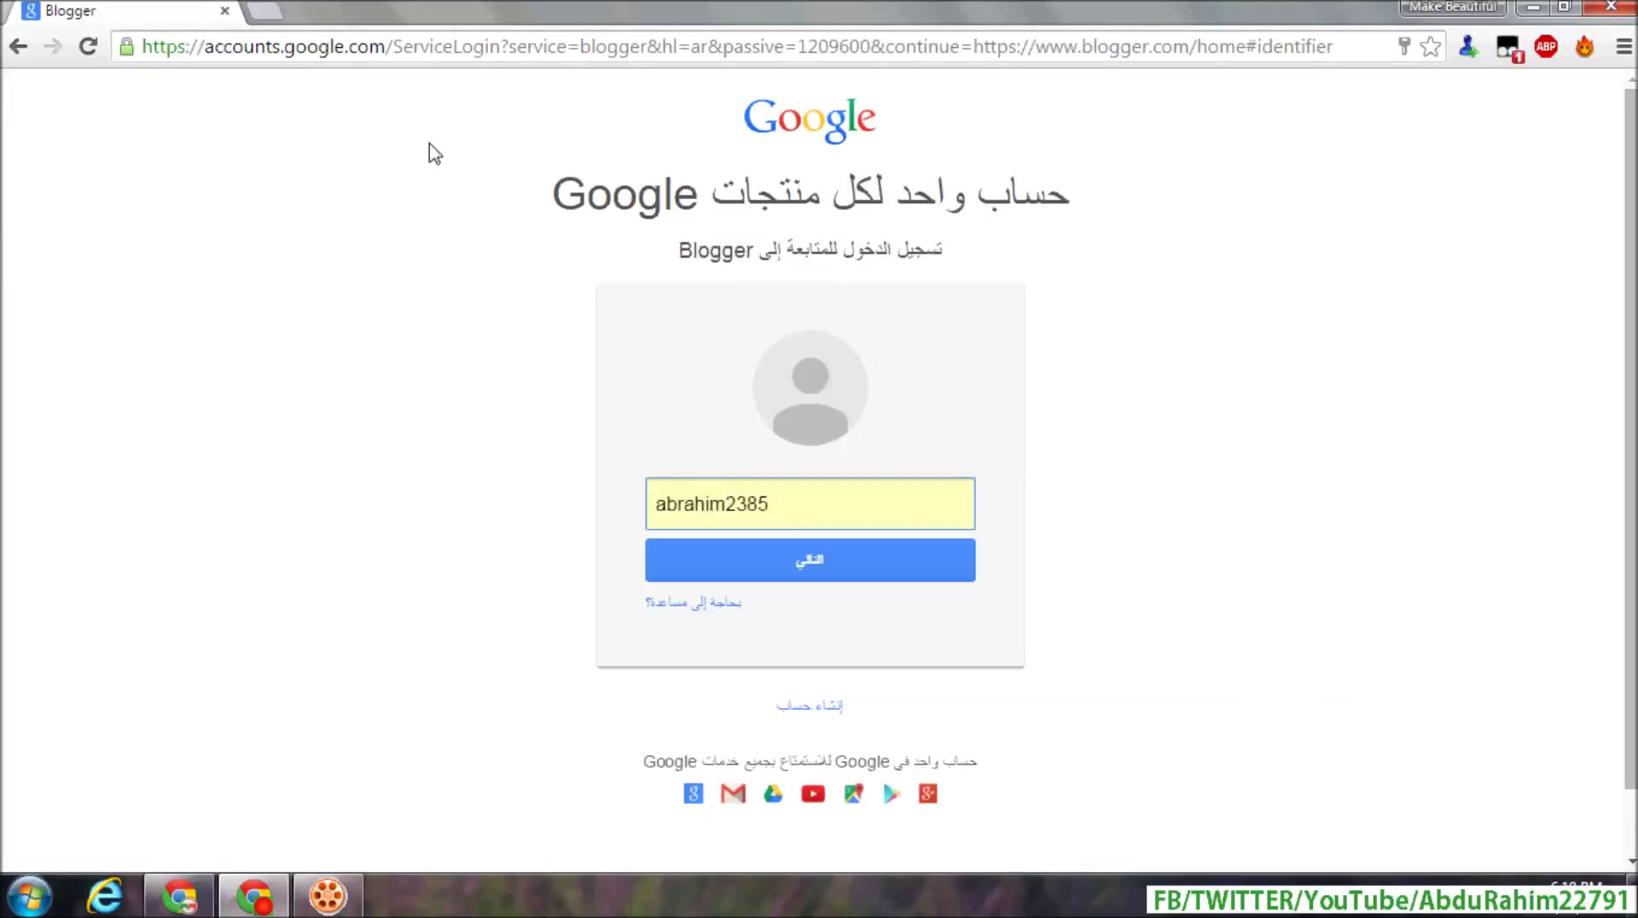
- Switch the Google sign-in page from Arabic to English (United States)
left_click(188, 846)
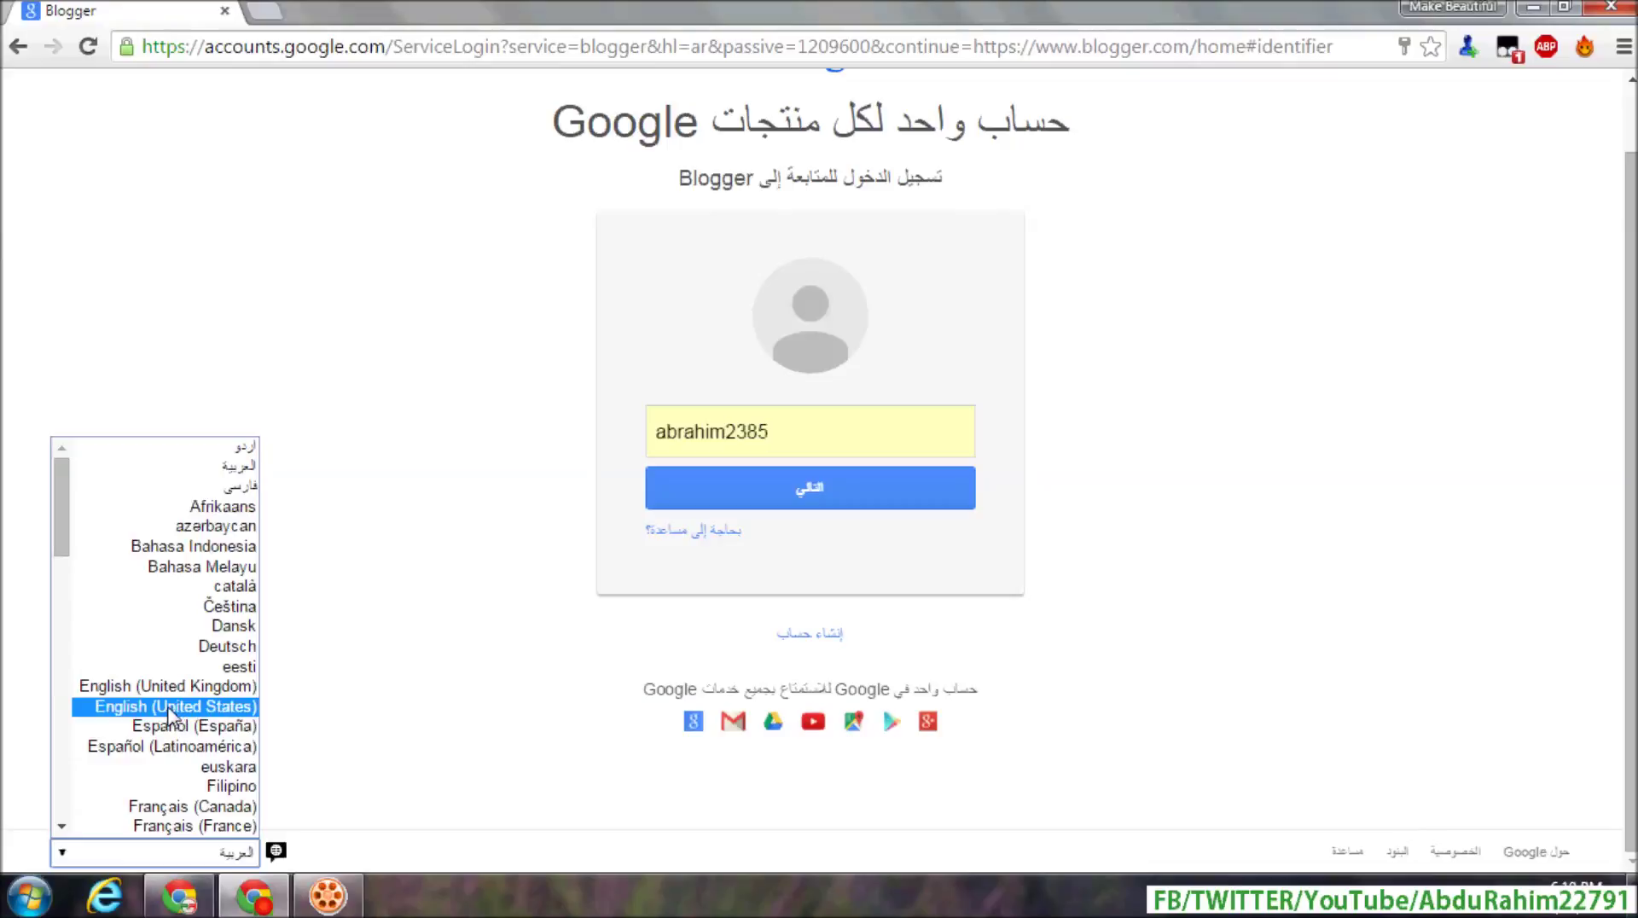
left_click(168, 710)
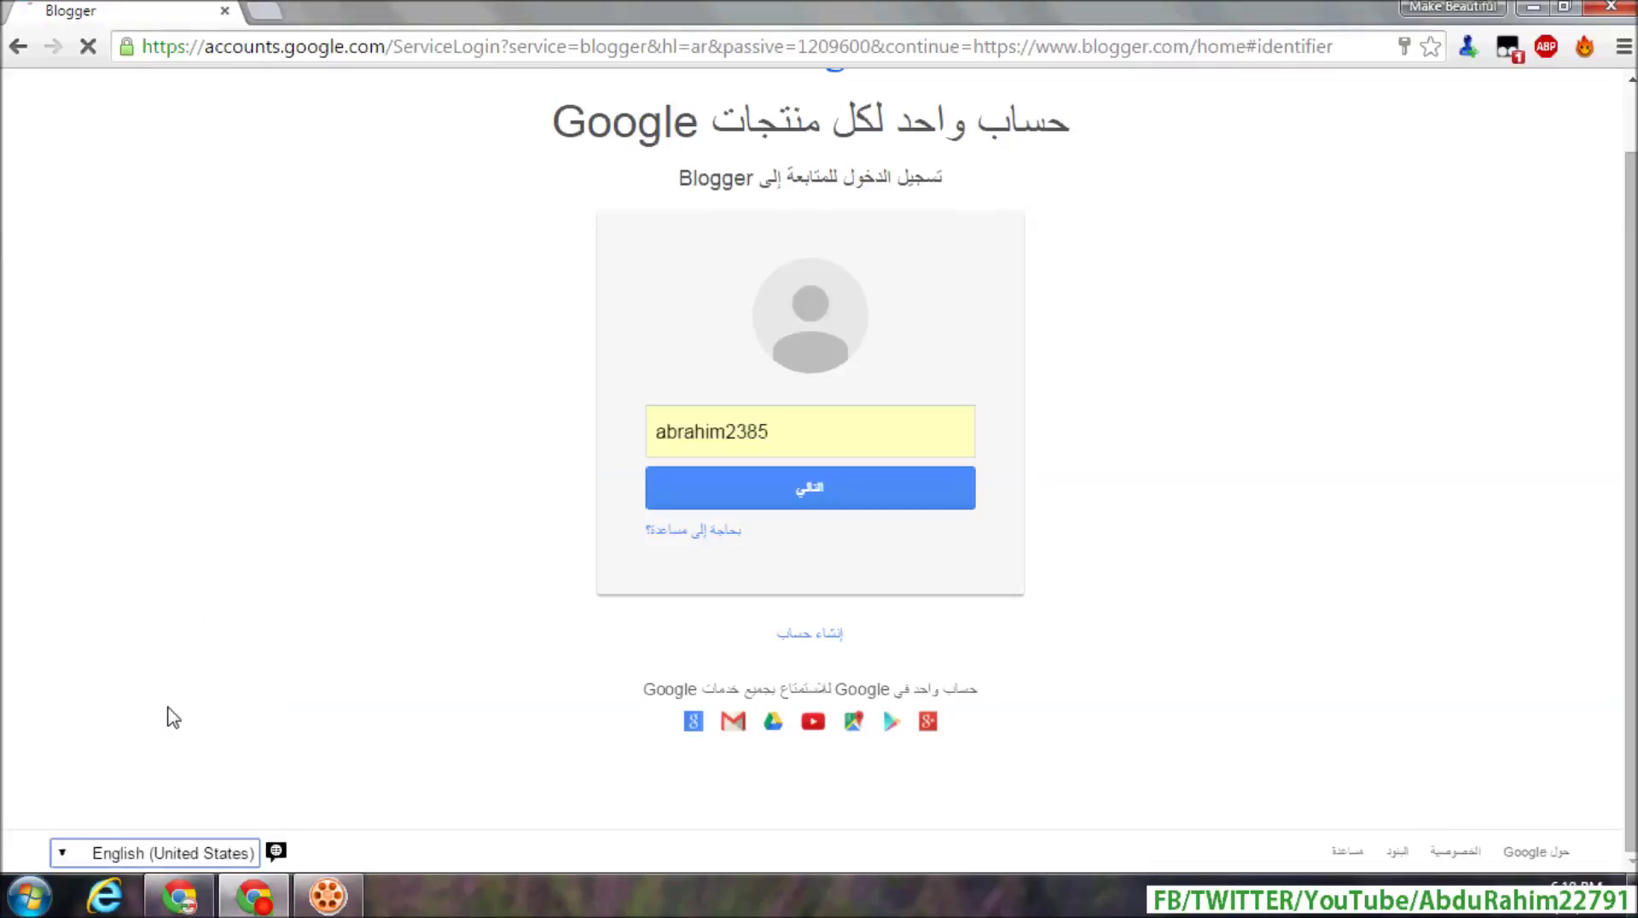
left_click(817, 529)
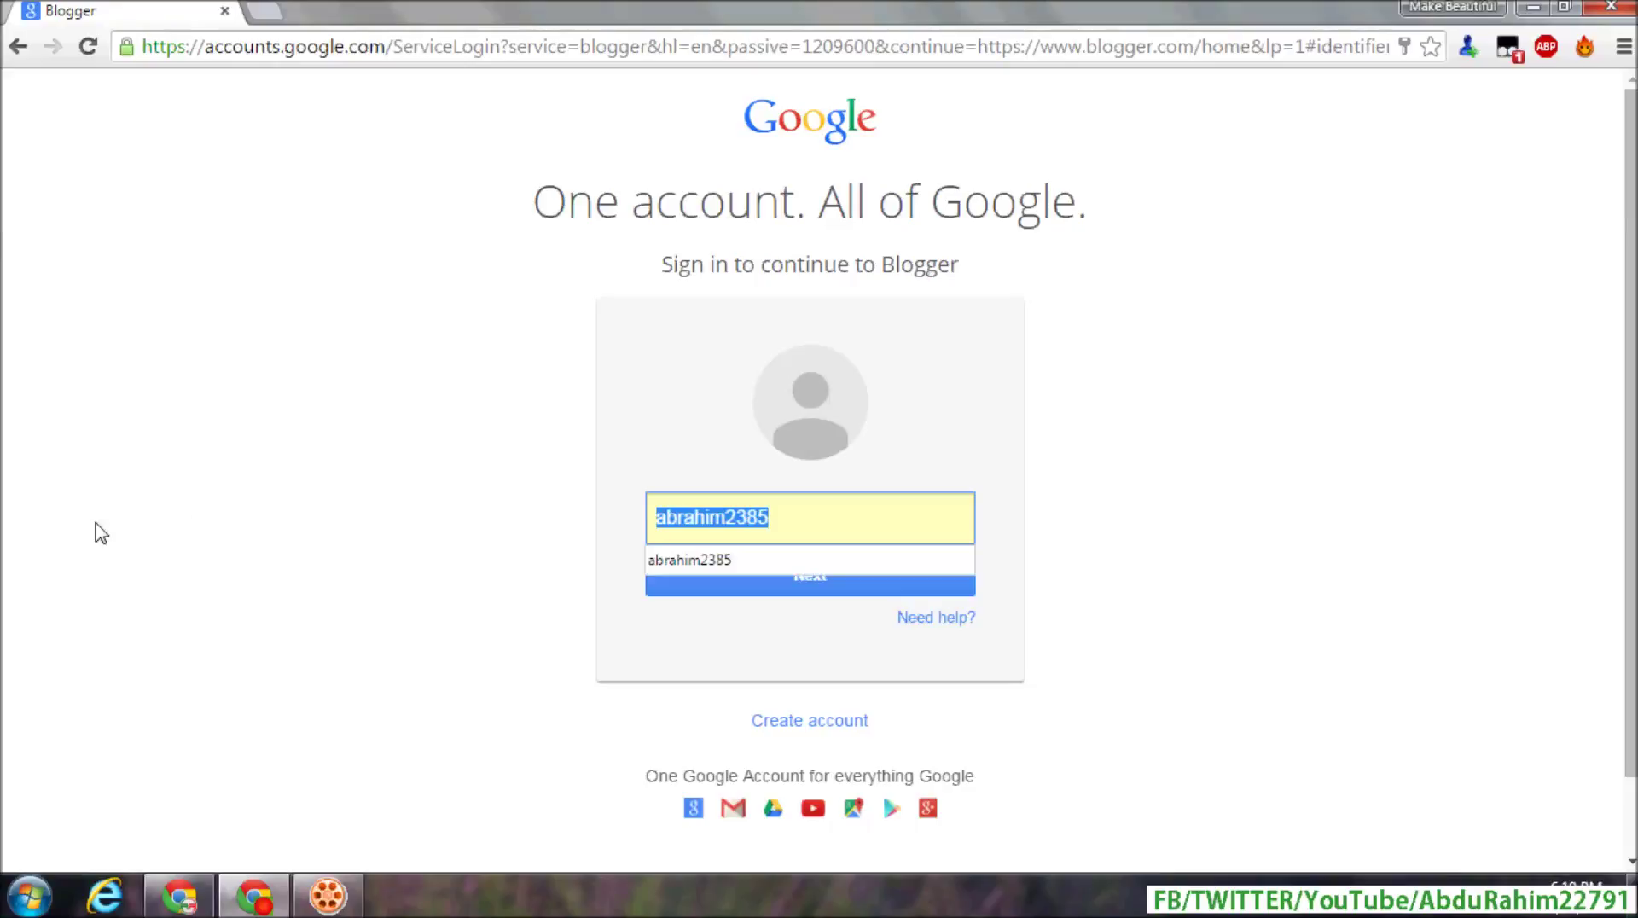
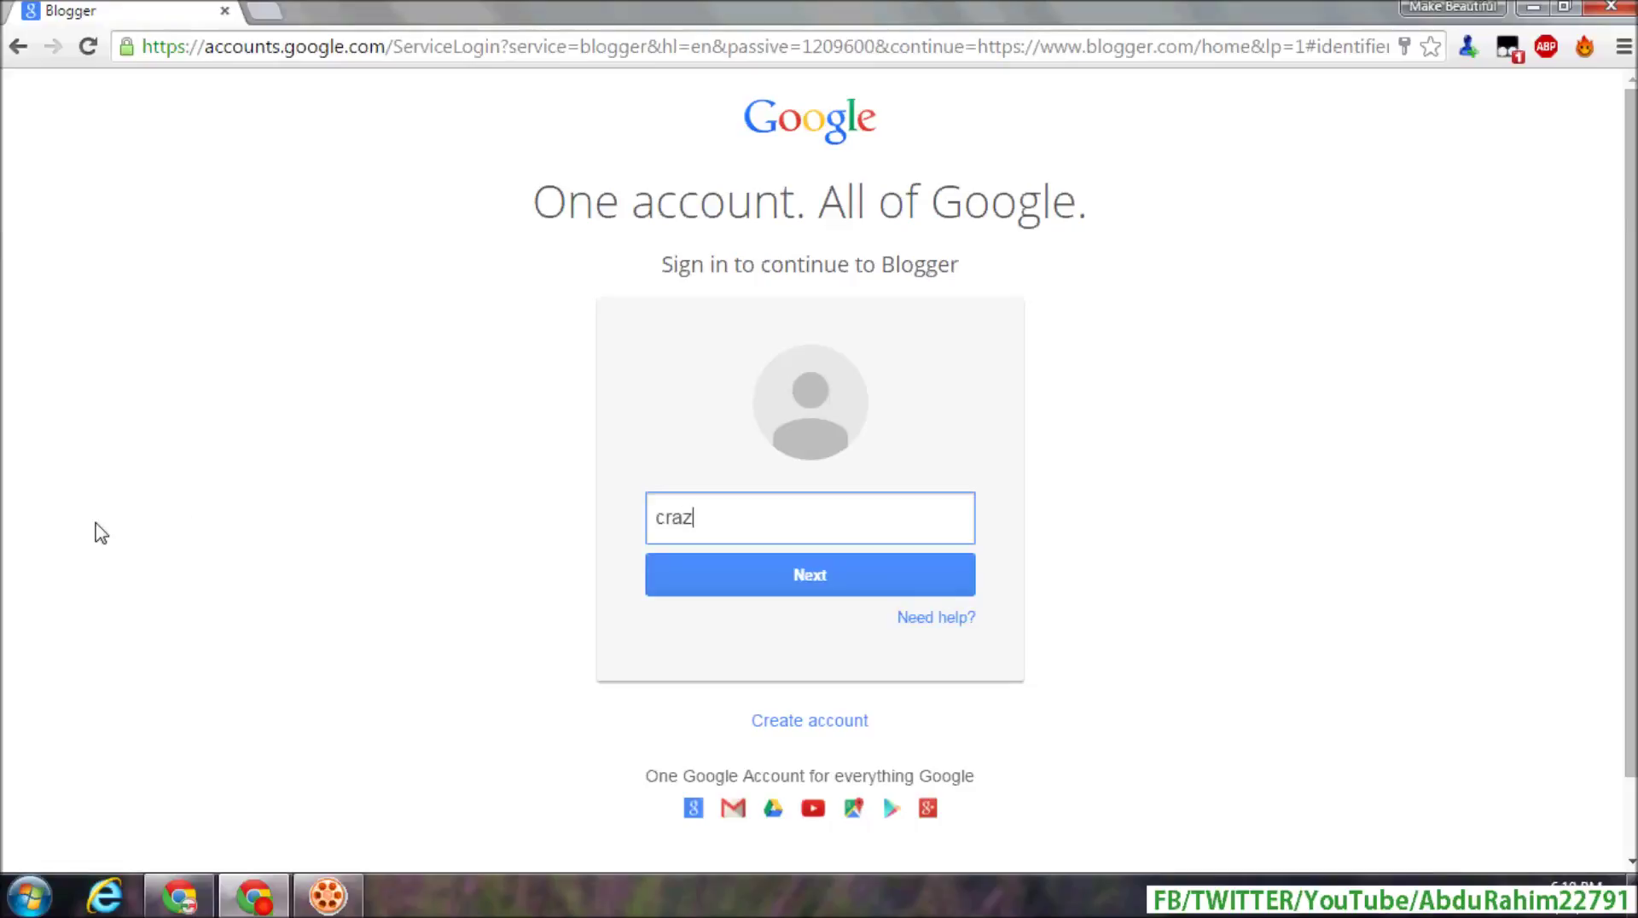
- Sign in with a different Google account, entering its username and the account password
left_click(823, 566)
left_click(755, 565)
type("**********")
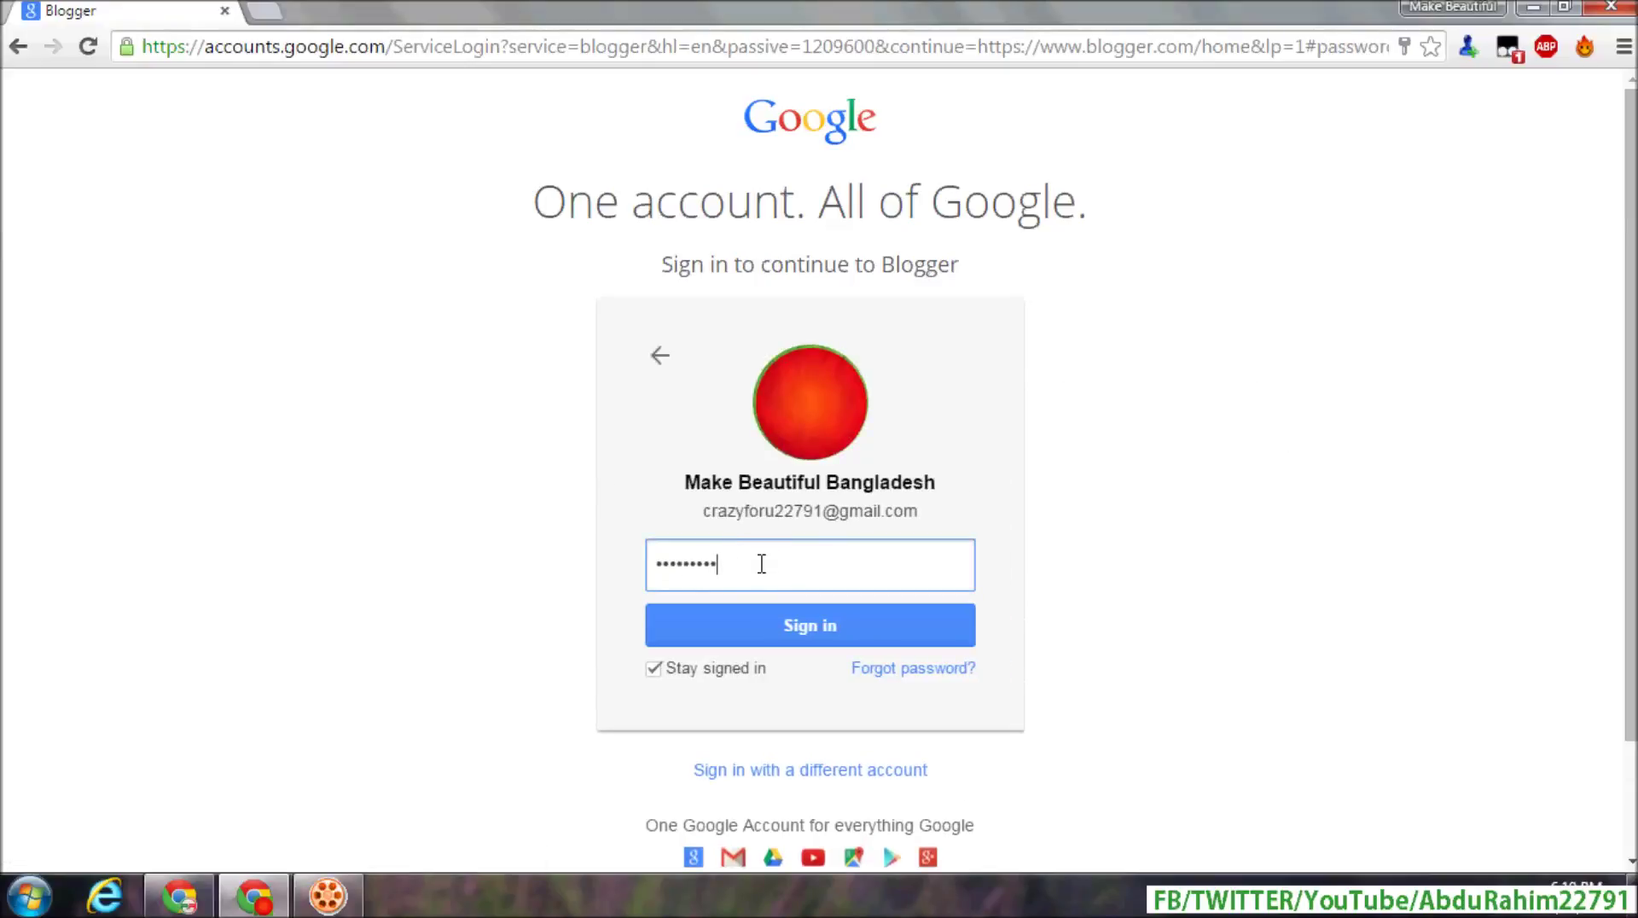
left_click(767, 640)
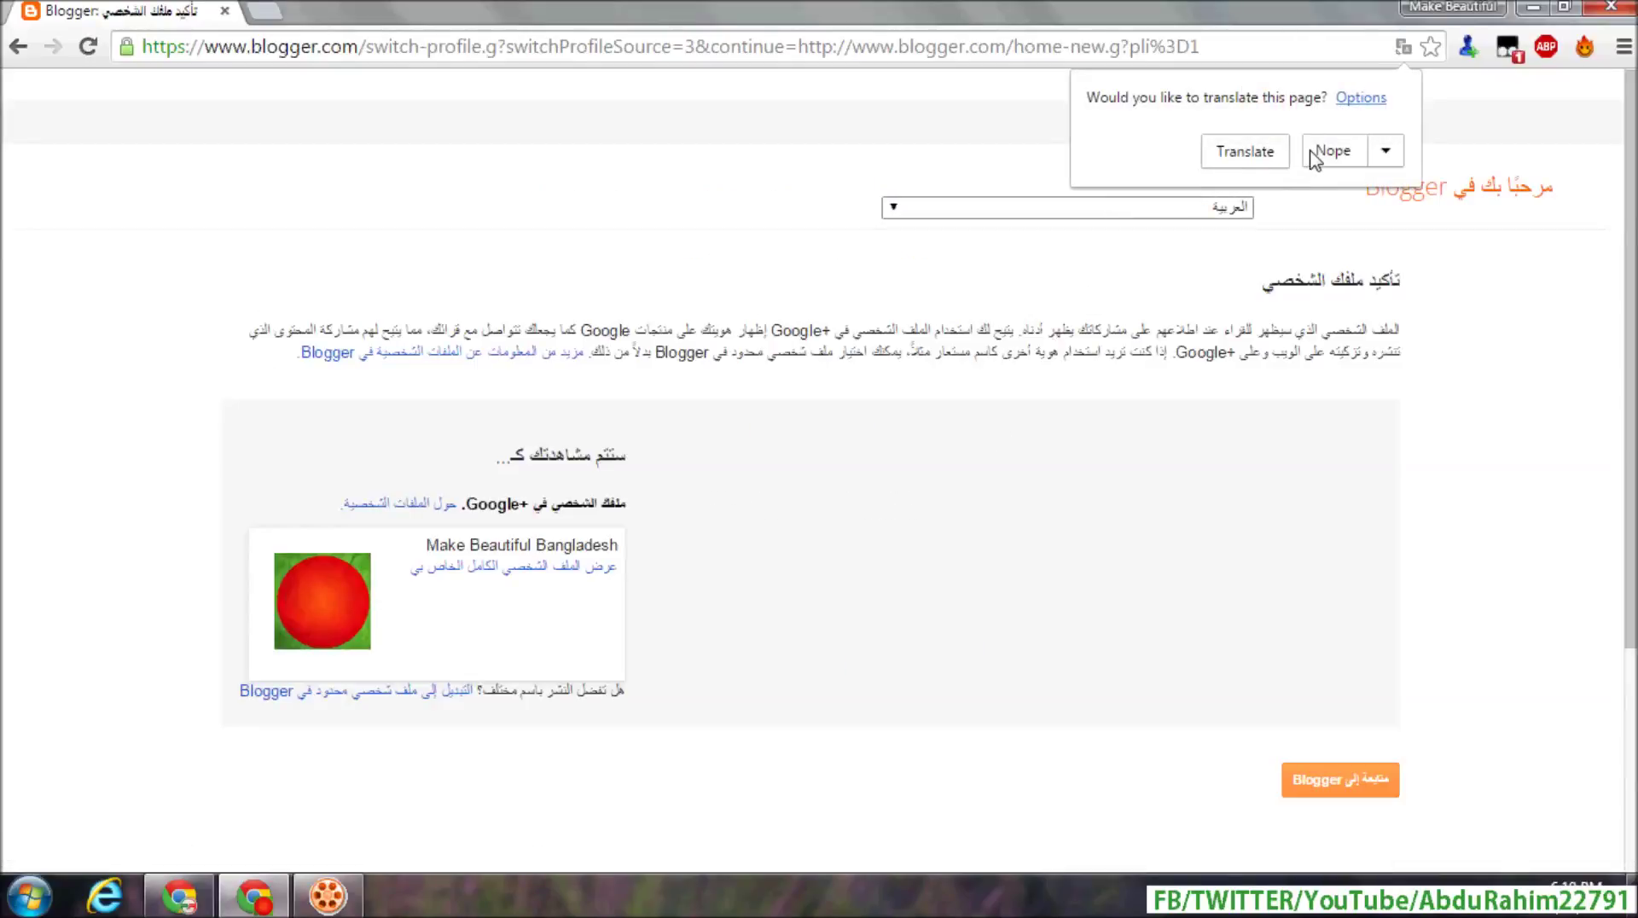
- Decline translation, set Blogger's language to English (United States), and confirm the profile
left_click(1314, 152)
left_click(1134, 209)
scroll(1100, 410, "up", 5)
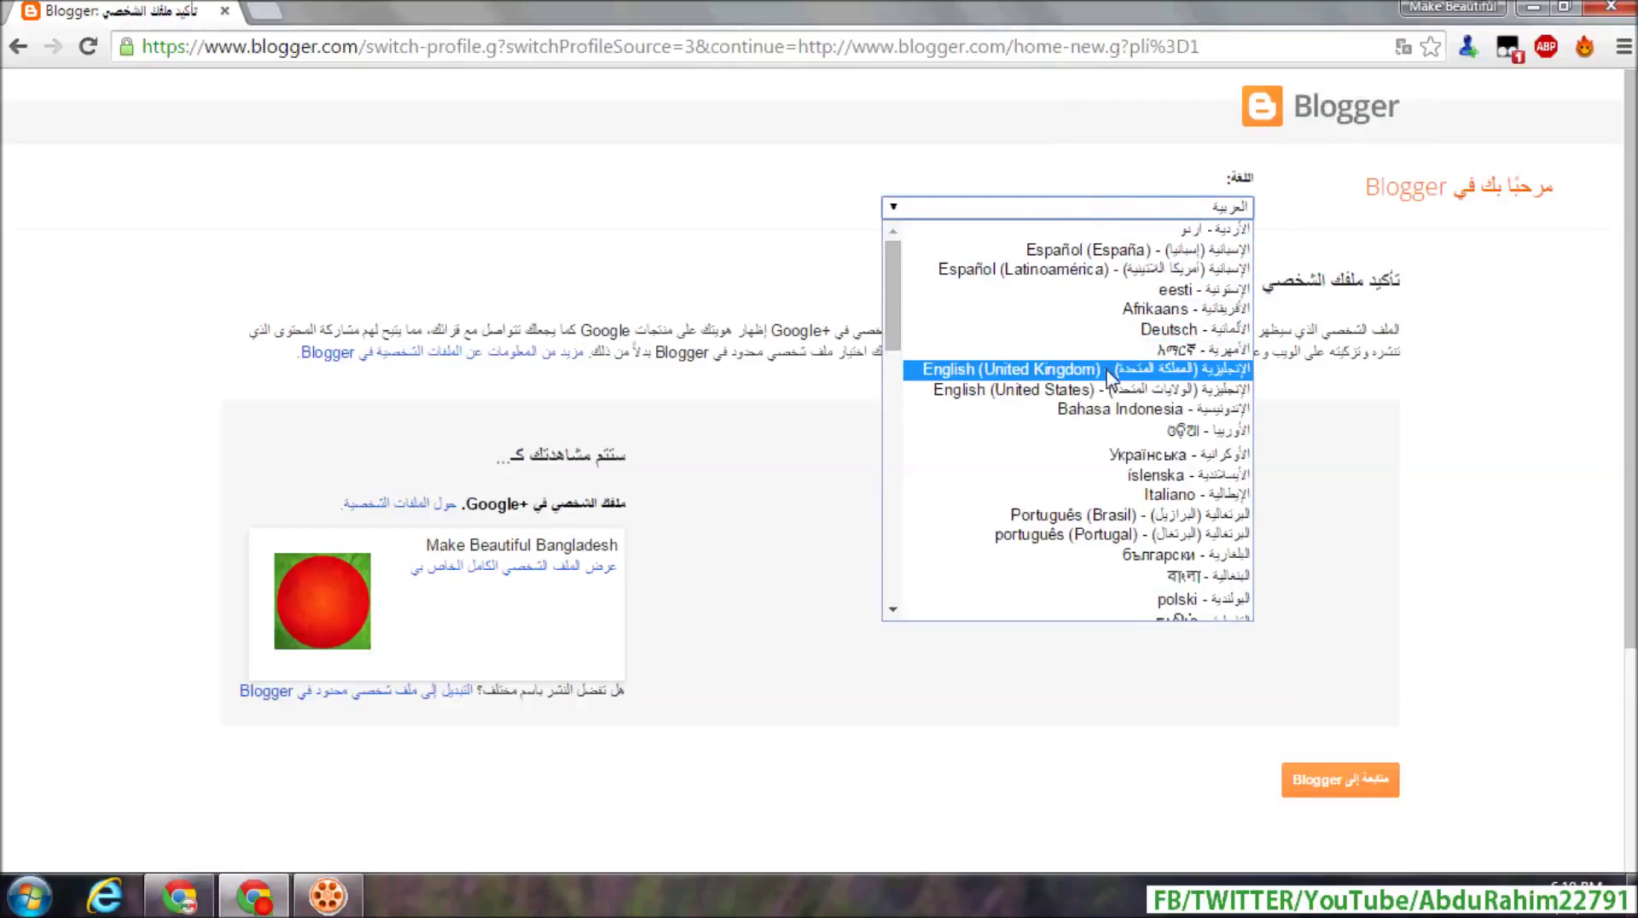
left_click(1104, 391)
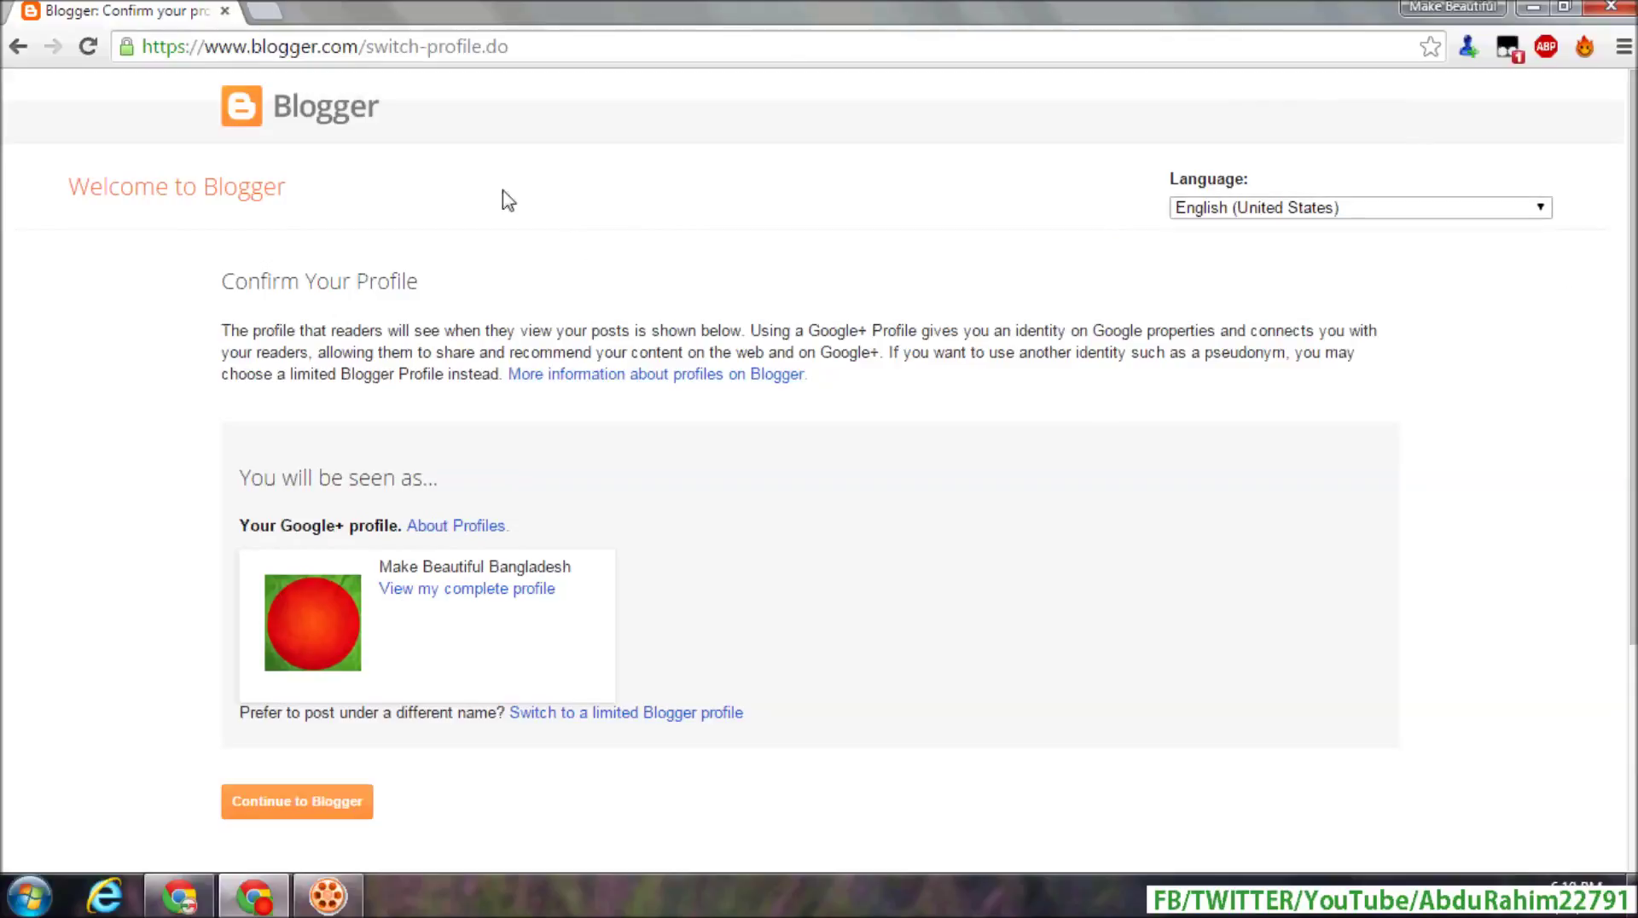
scroll(113, 497, "down", 2)
scroll(293, 330, "up", 2)
scroll(202, 523, "down", 2)
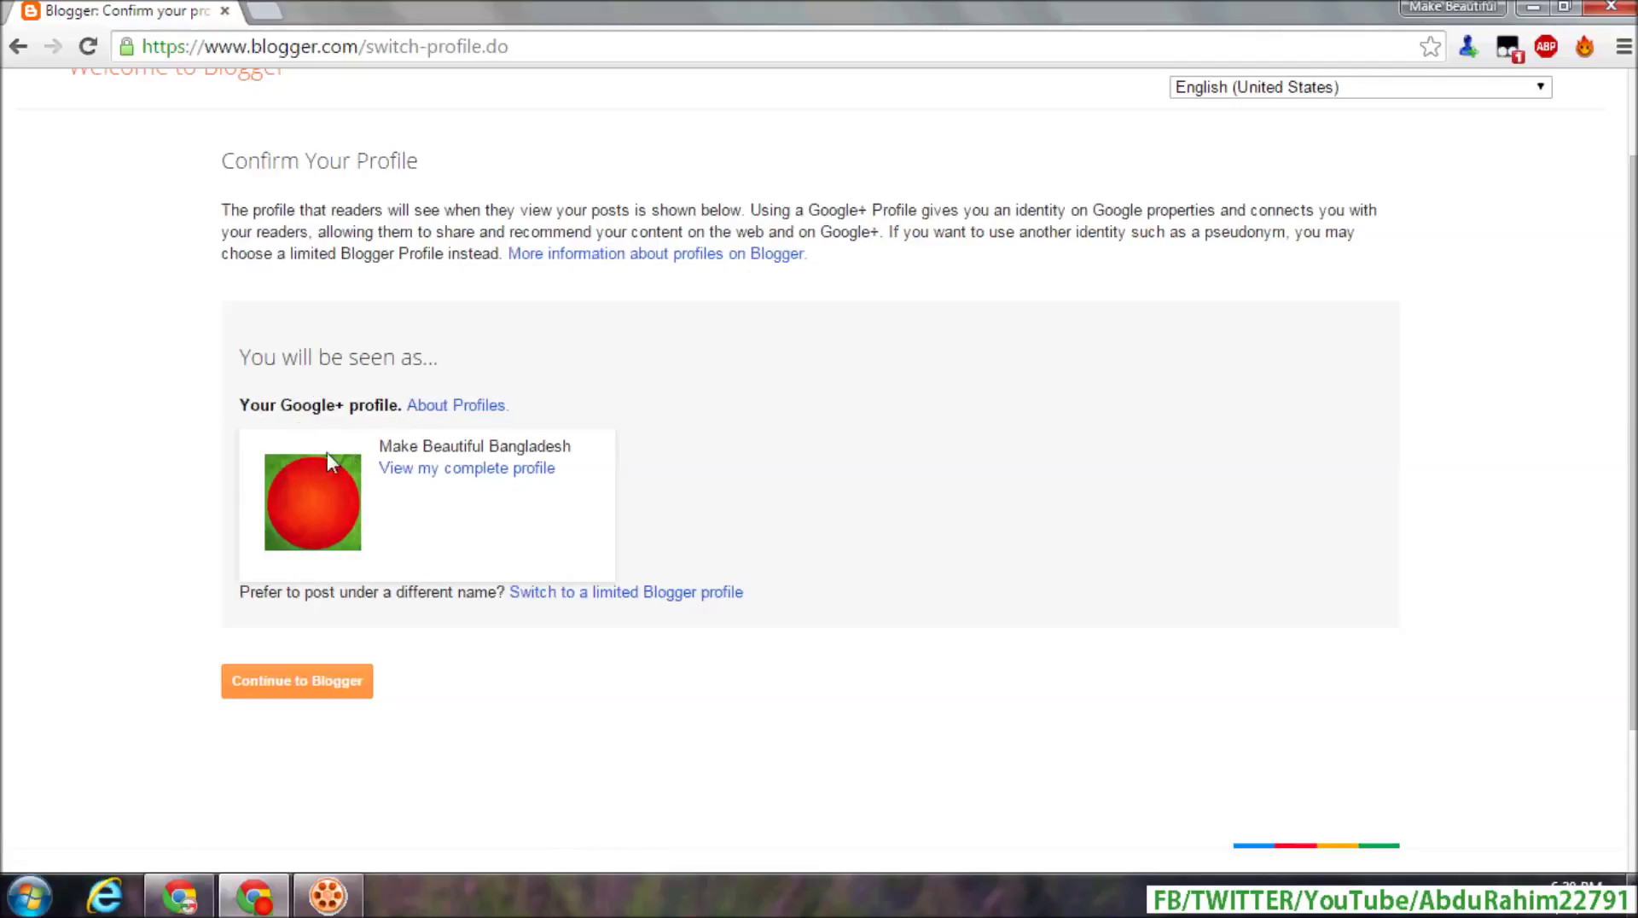
left_click(314, 687)
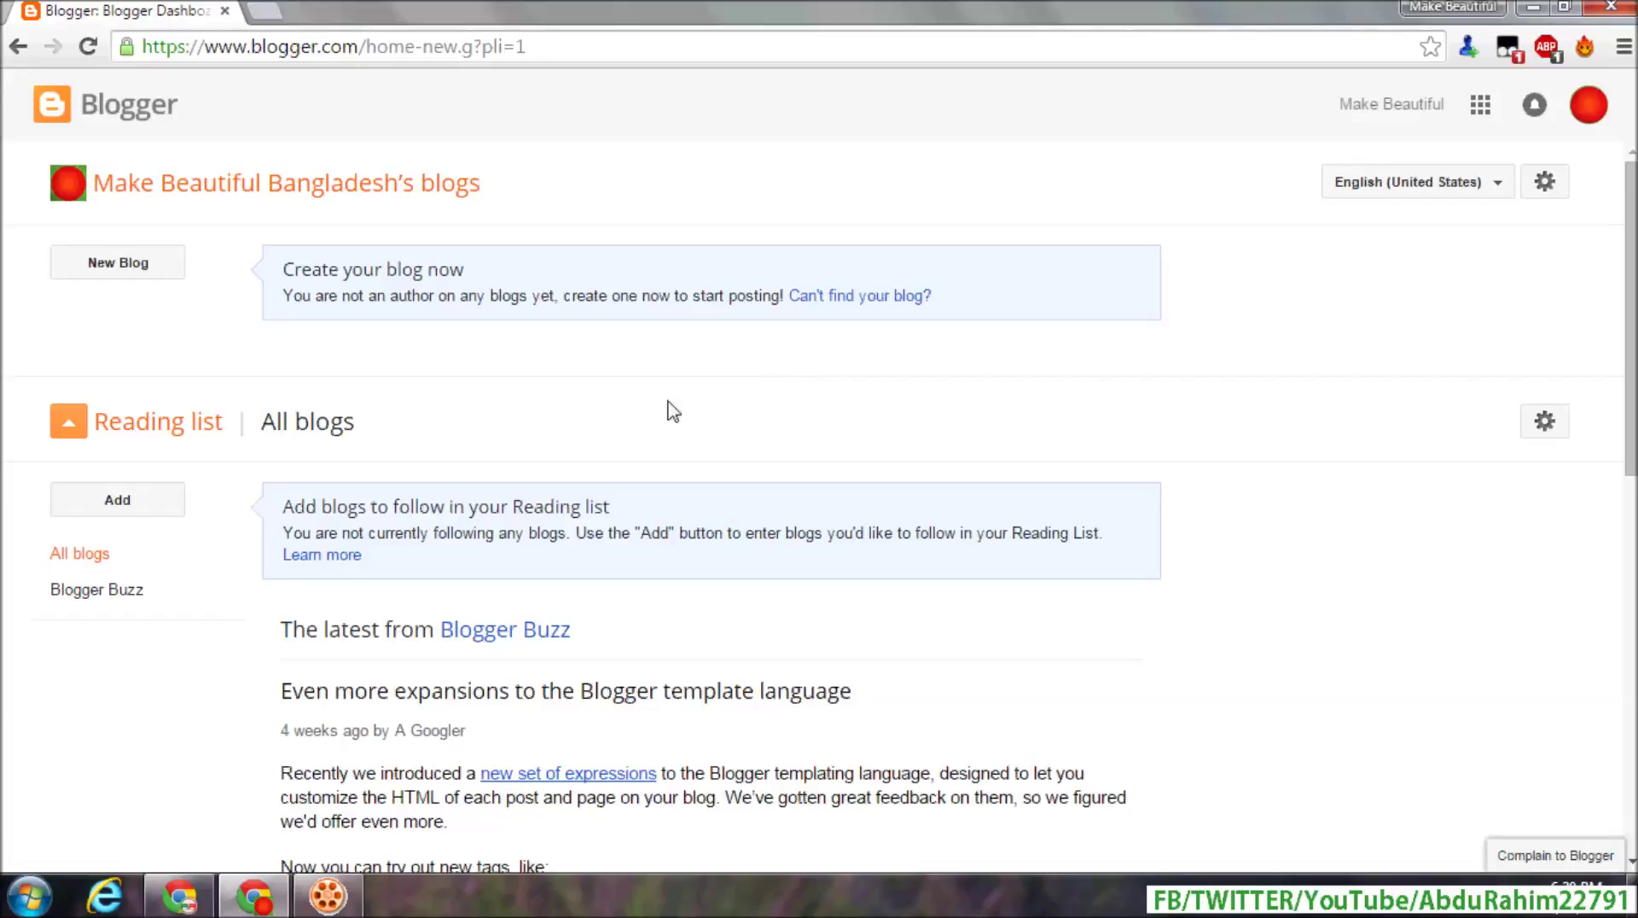
- Start a new blog titled 'Make Beautiful Bangladesh', correcting the misspelled 'Beatiful' to 'Beautiful'
left_click(139, 271)
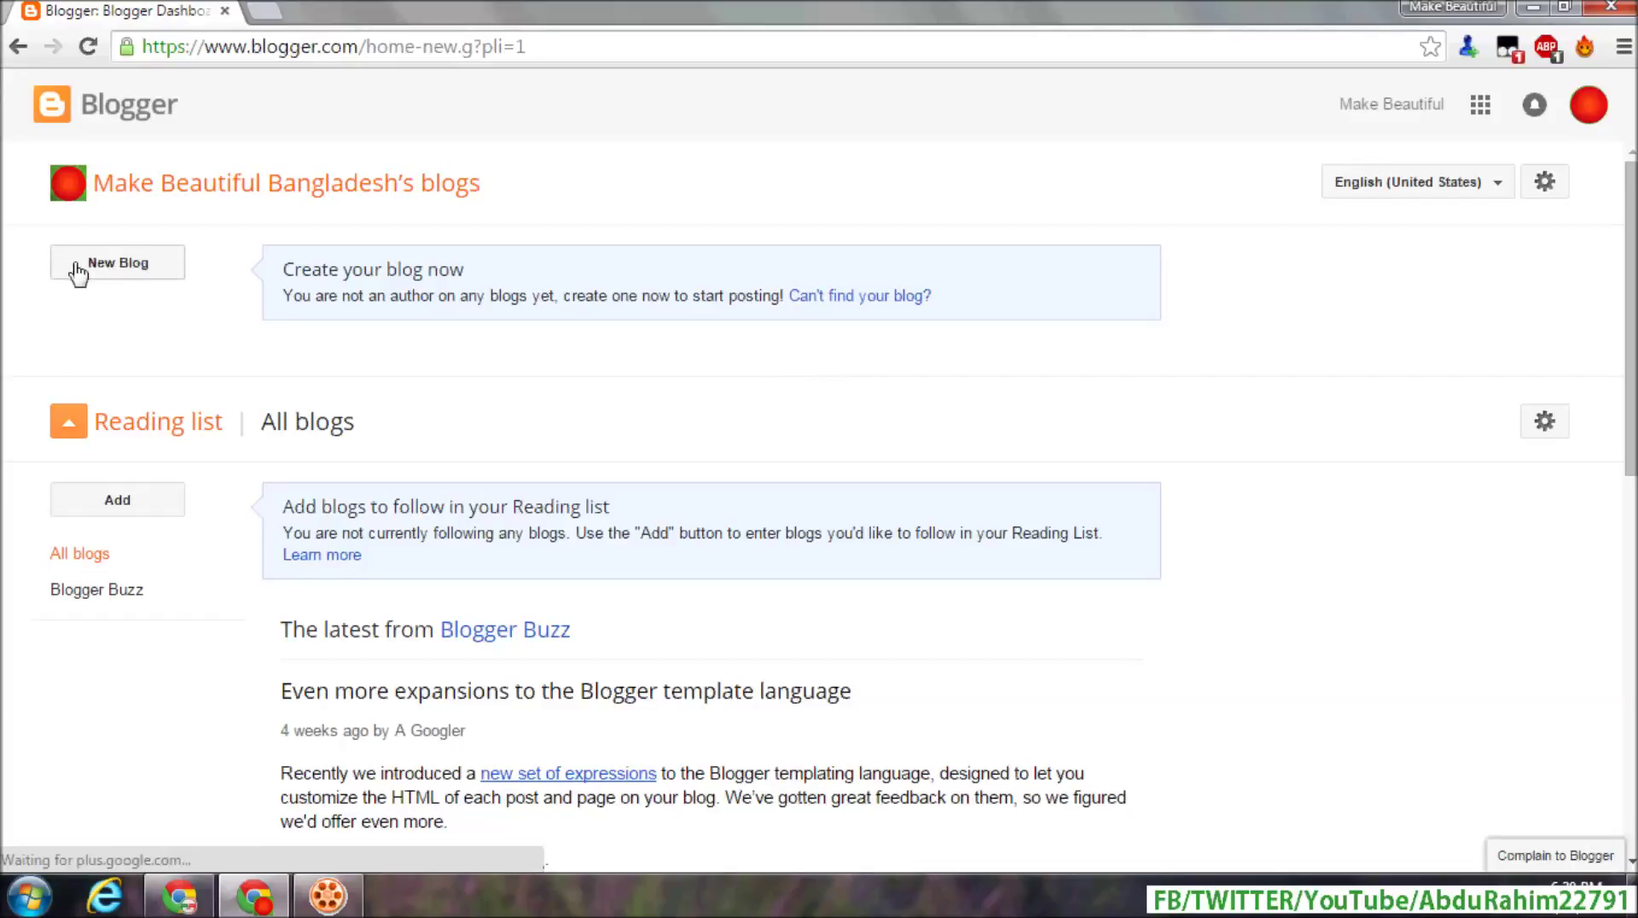
left_click(139, 266)
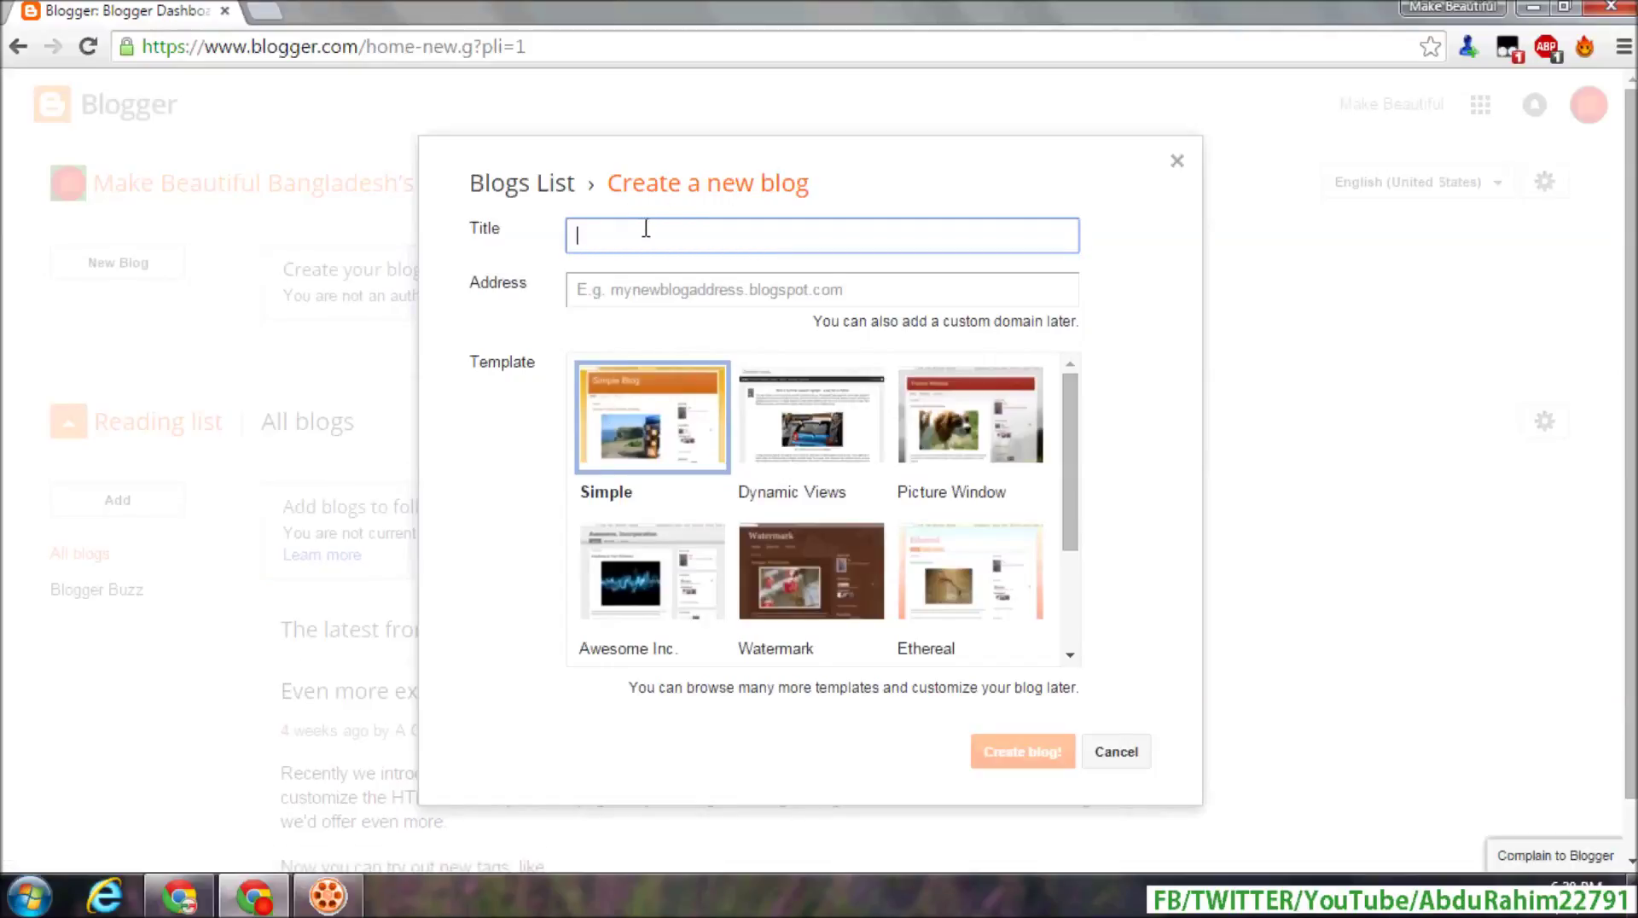
type("Make Bea")
type("tiful B")
key("BackSpace")
key("BackSpace")
right_click(668, 242)
left_click(697, 258)
type("Bangla")
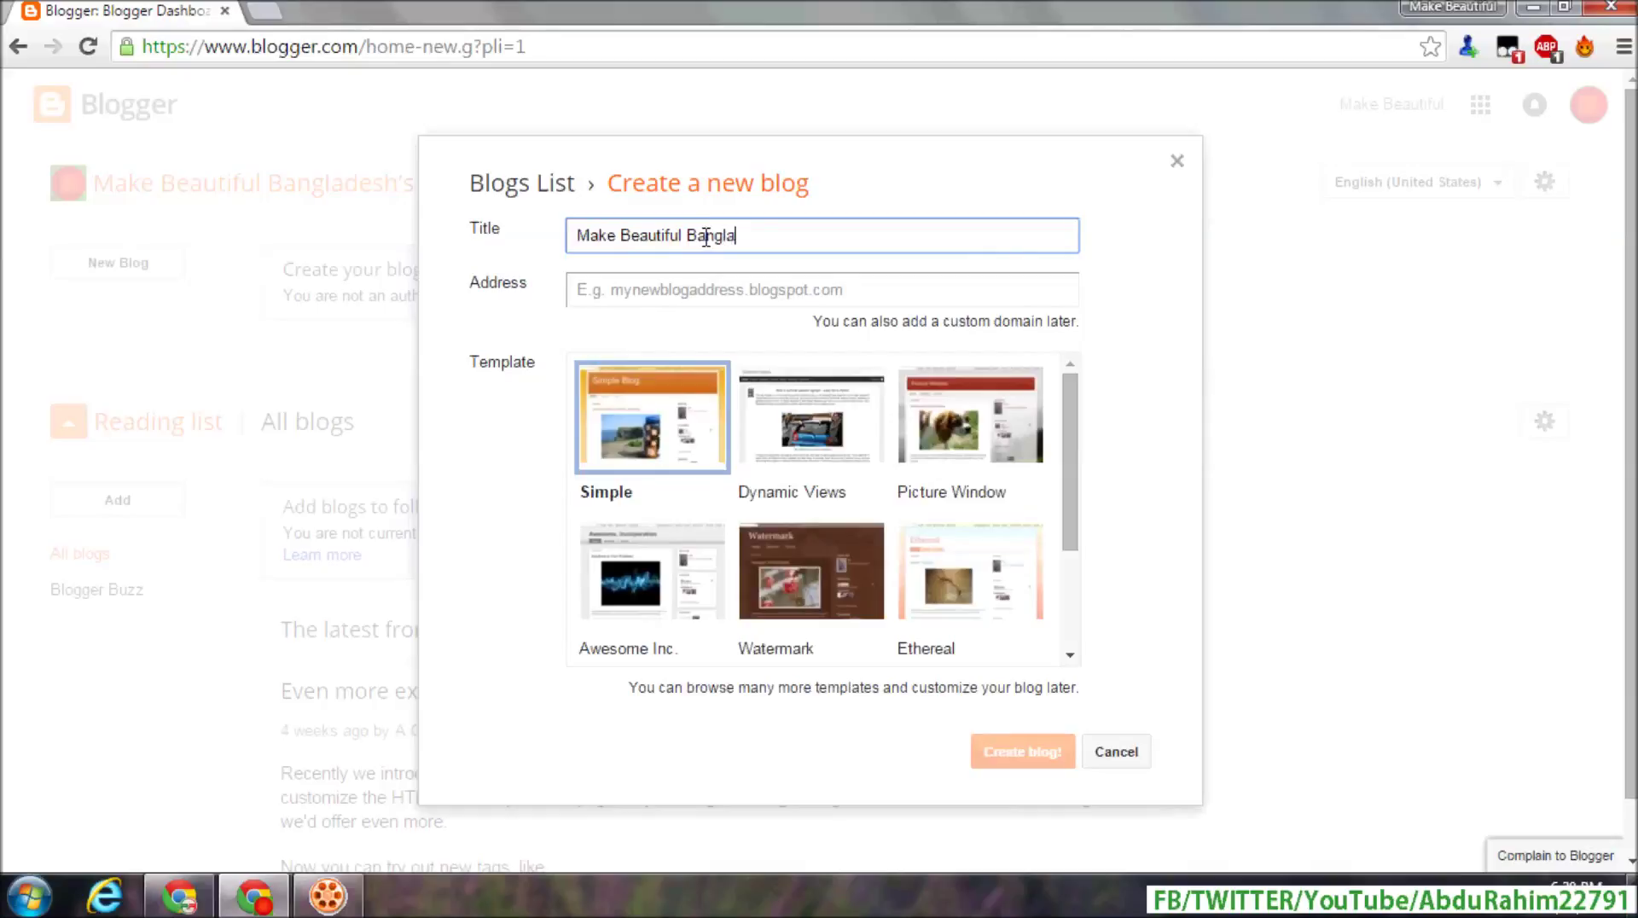
type("desh")
left_click(689, 288)
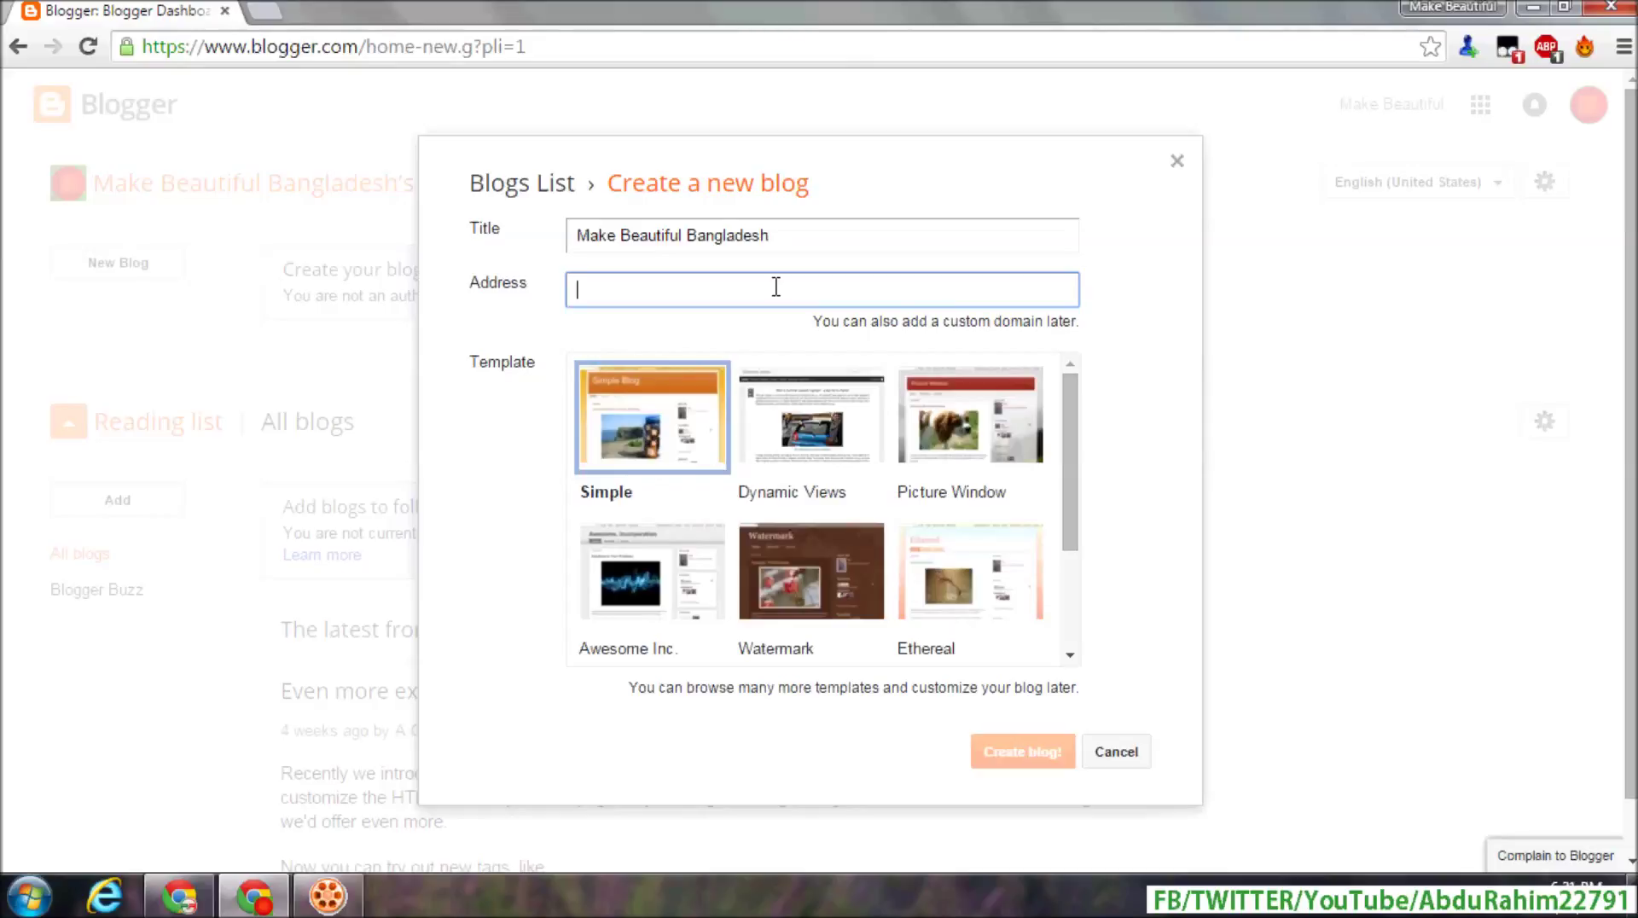
- Enter the address and accept the available makebeatiufulbangldesh.blogspot.com suggestion
type("mak")
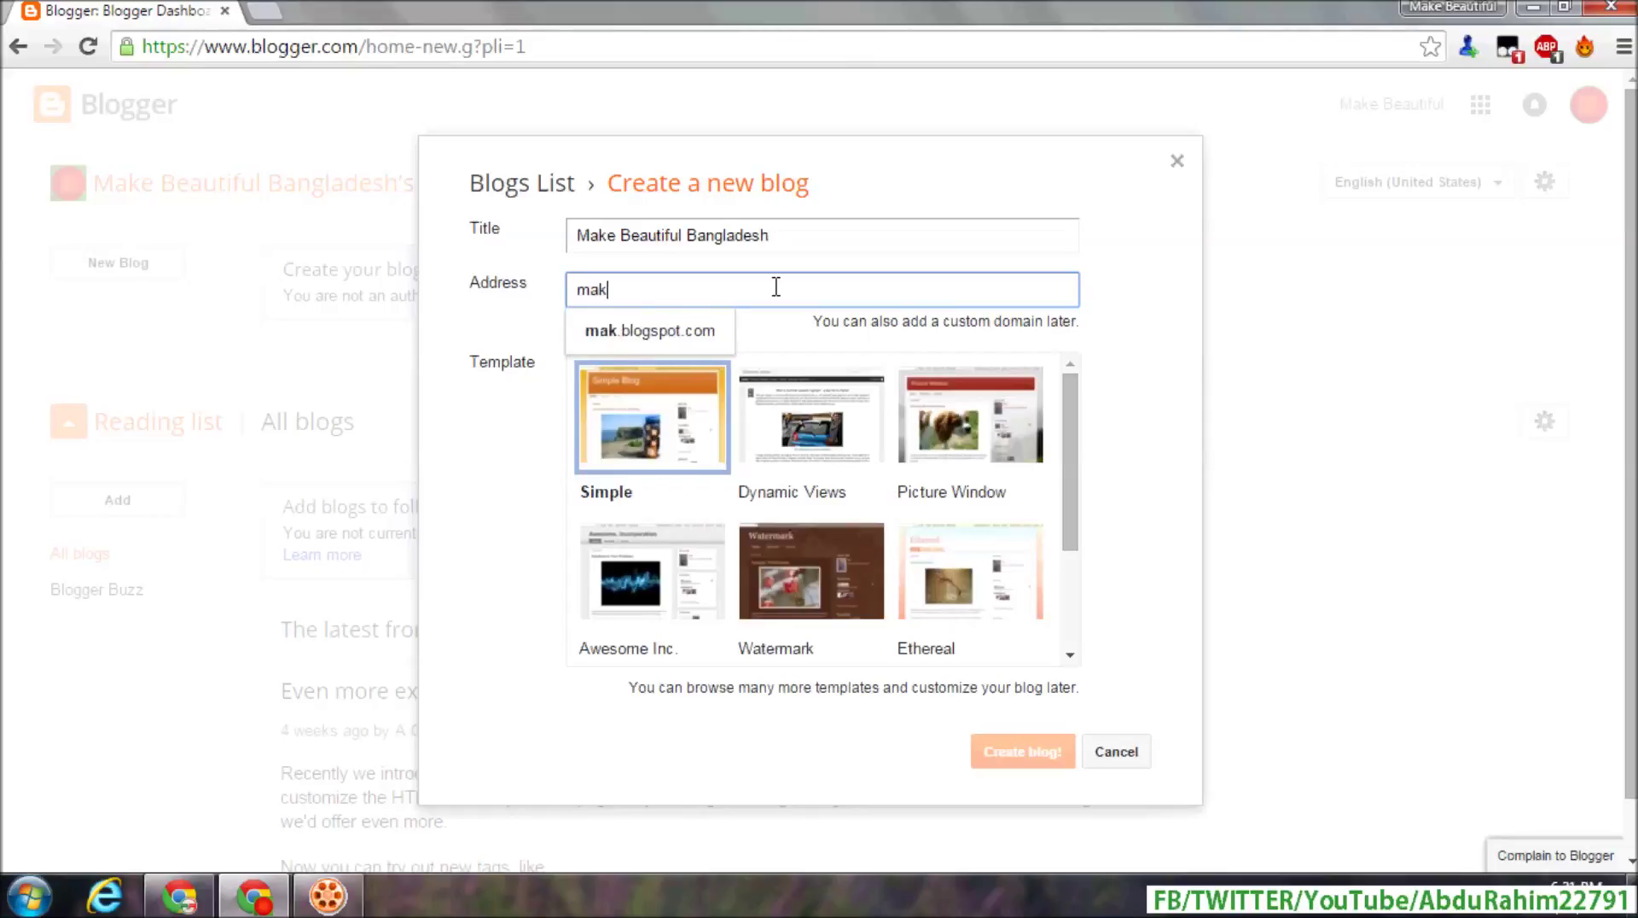
type("ebea")
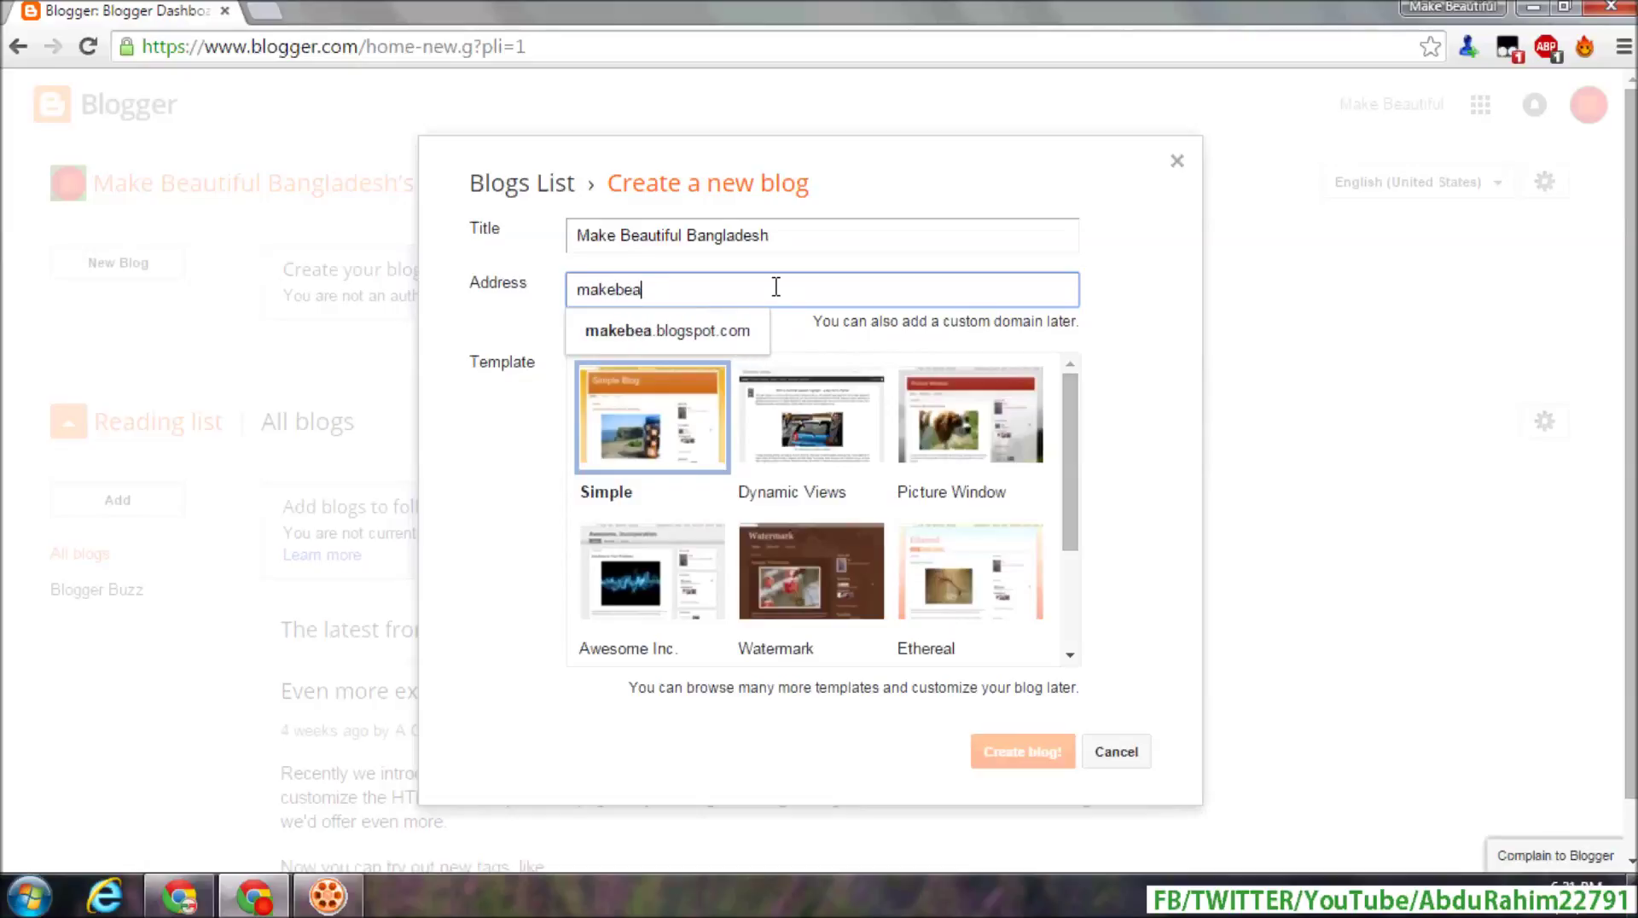
type("tiufulba")
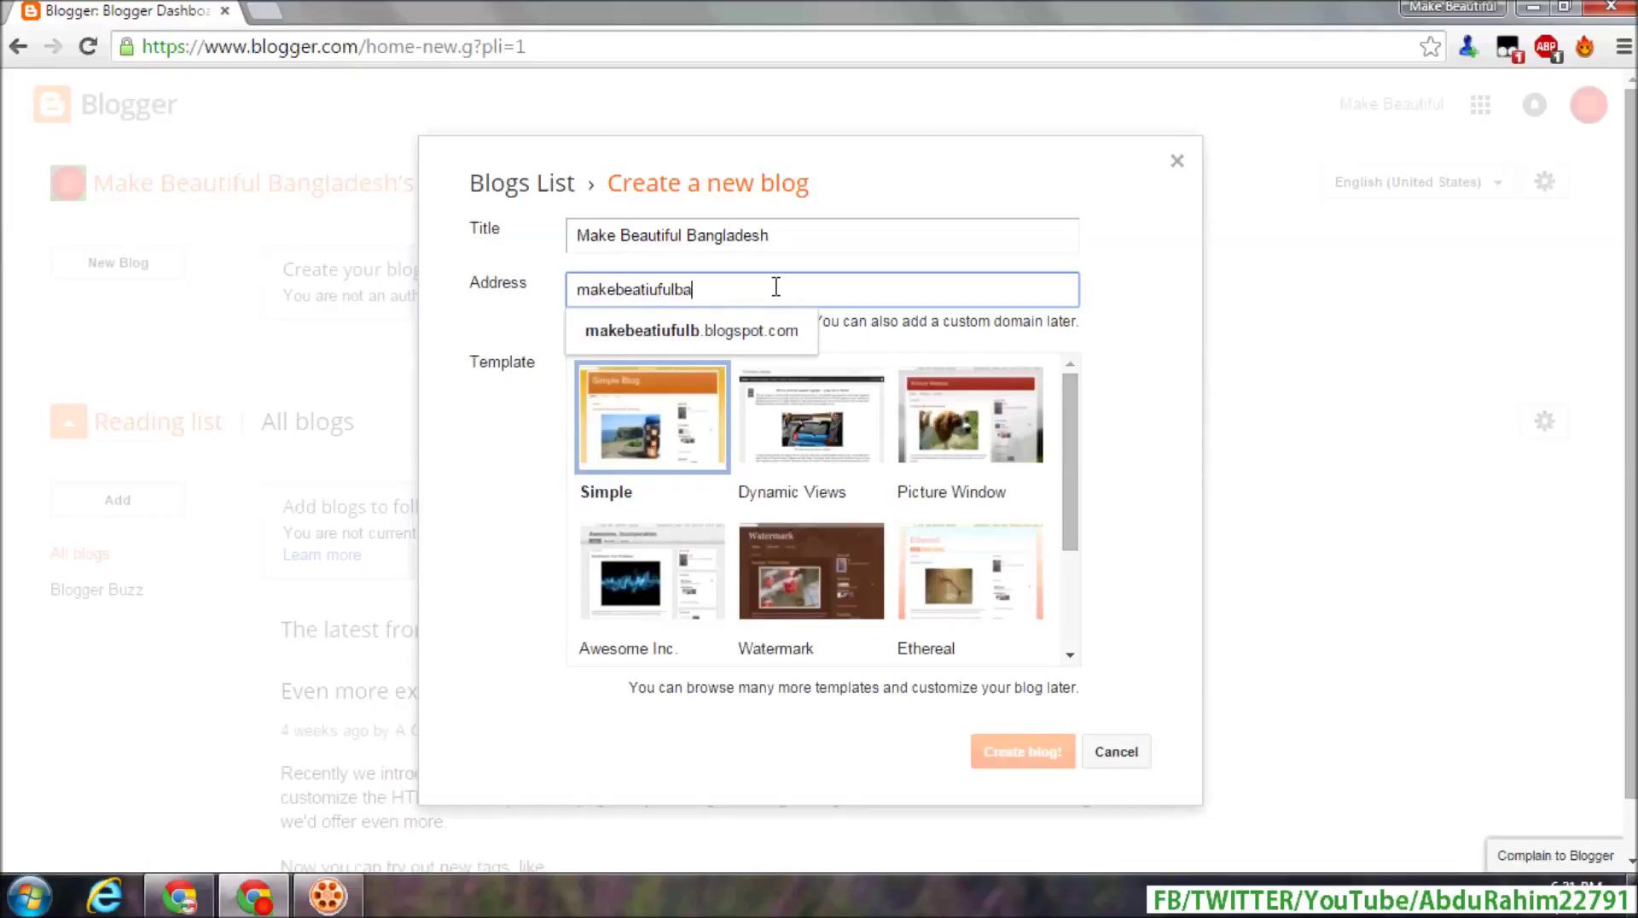
type("ngldesh")
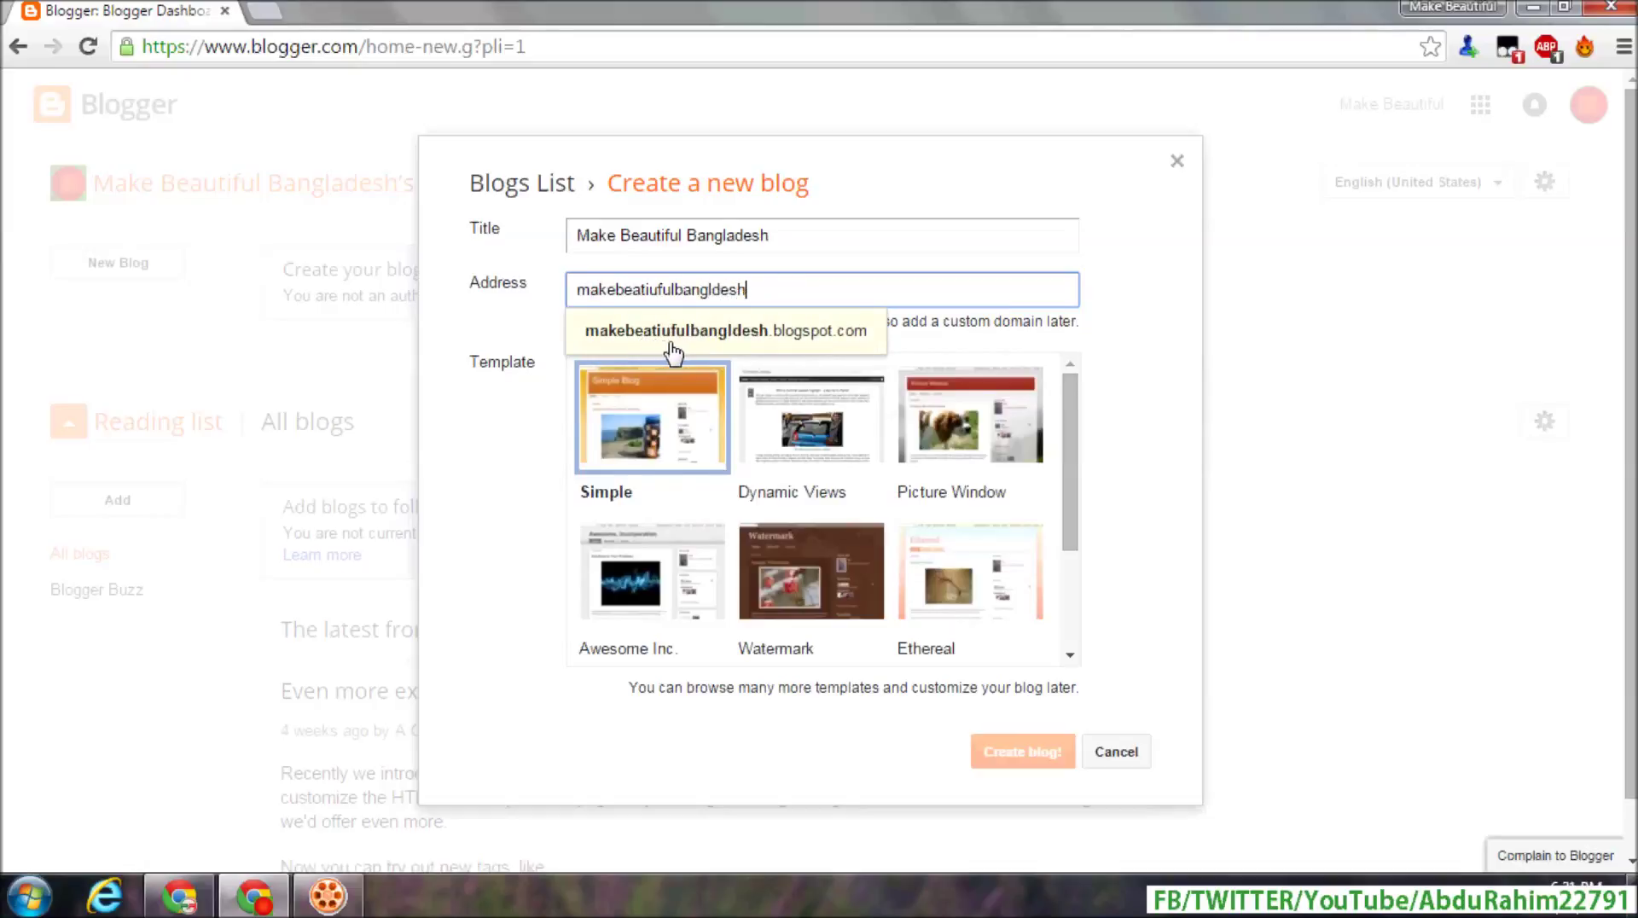
left_click(805, 346)
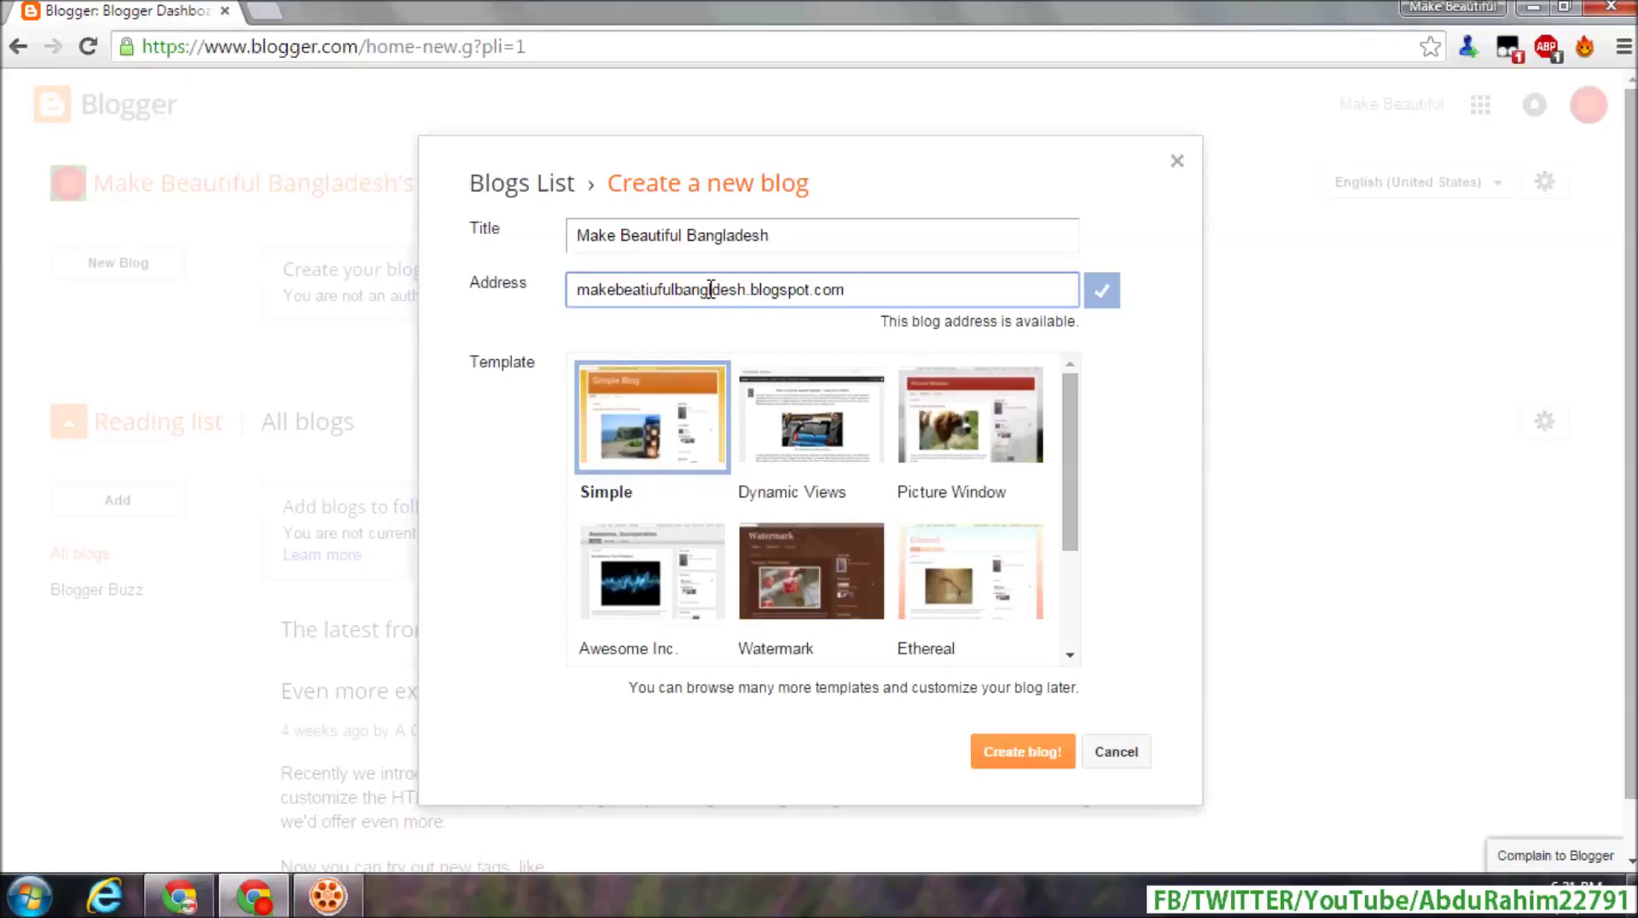
left_click(694, 288)
- Pick the Awesome Inc. template and create the blog
scroll(1071, 512, "down", 2)
scroll(903, 464, "up", 2)
left_click(828, 461)
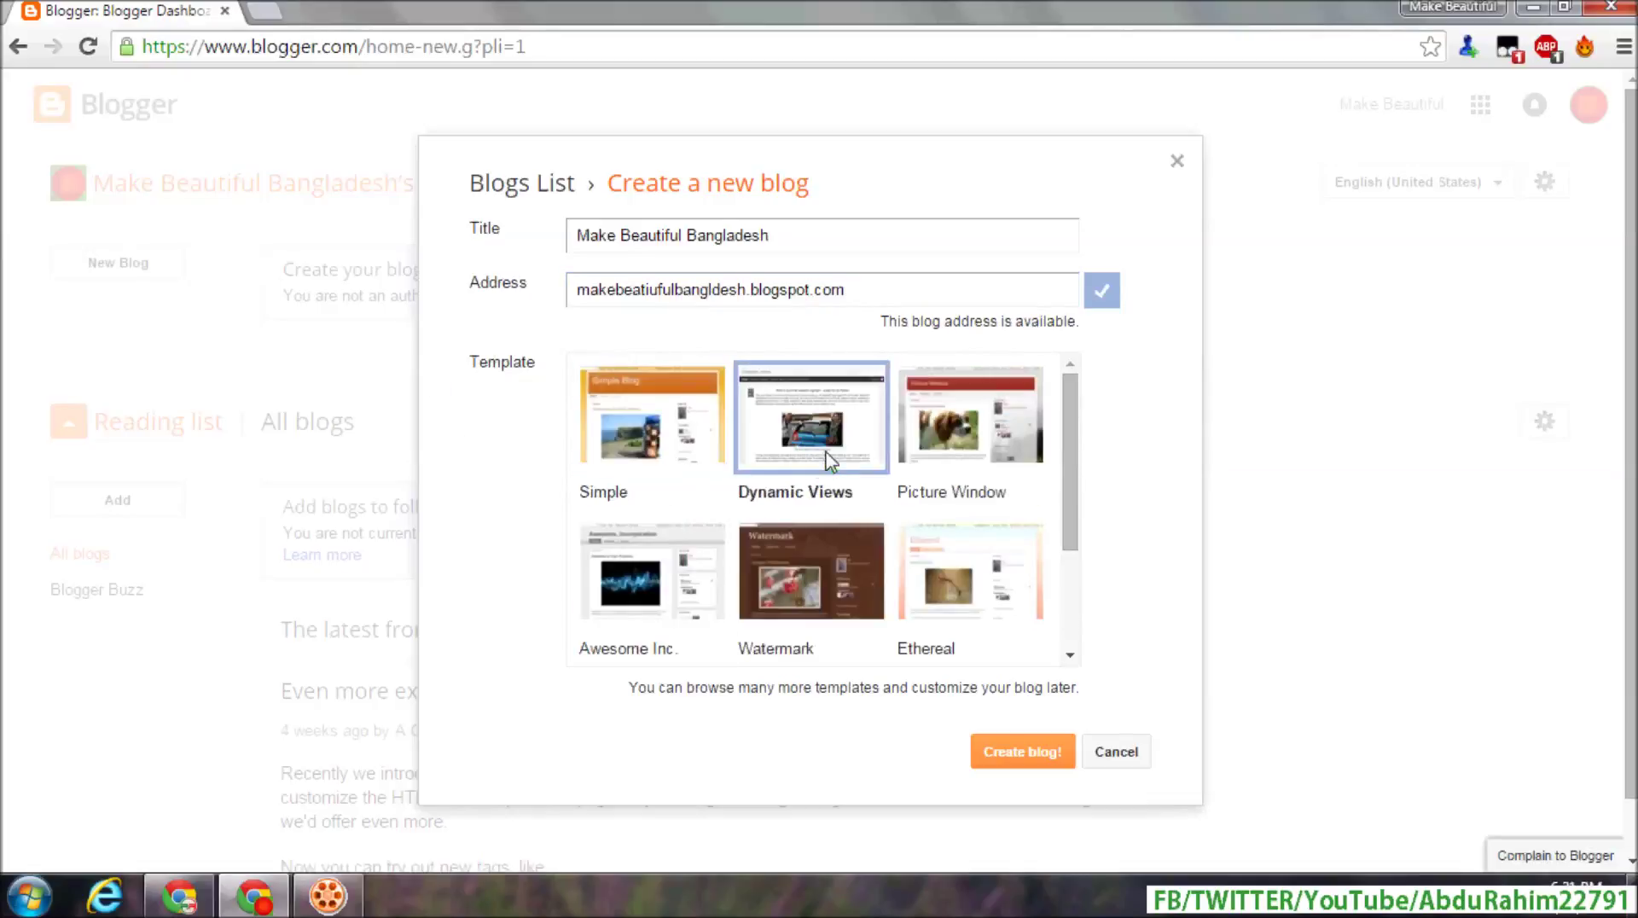
left_click(644, 465)
scroll(641, 467, "down", 2)
scroll(642, 468, "up", 2)
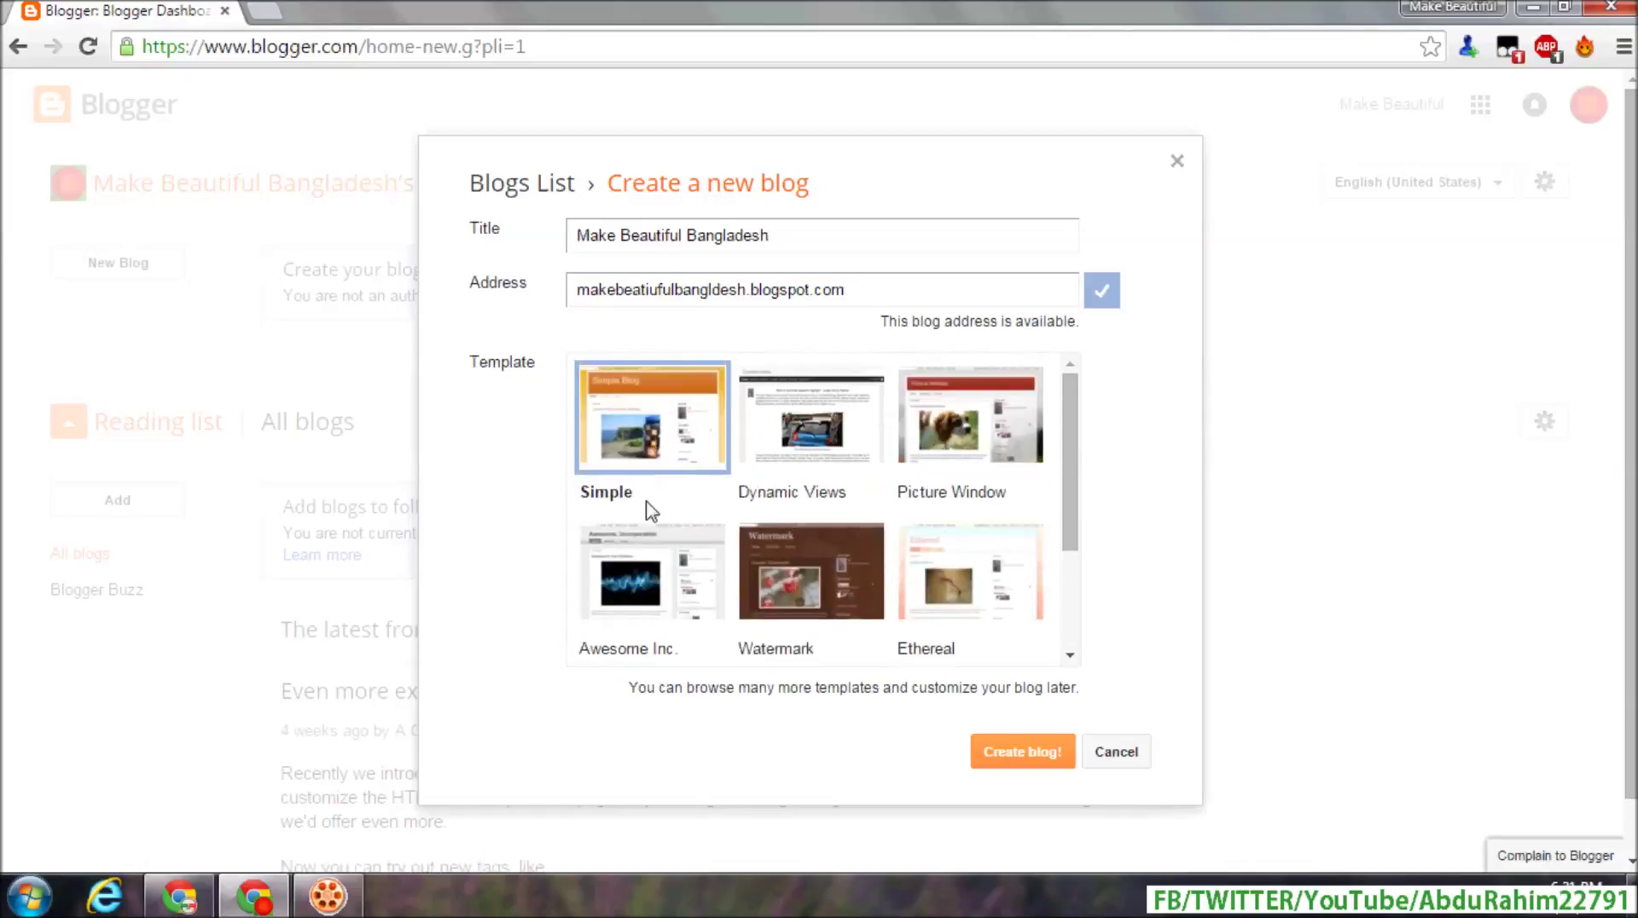
scroll(655, 533, "down", 2)
left_click(647, 507)
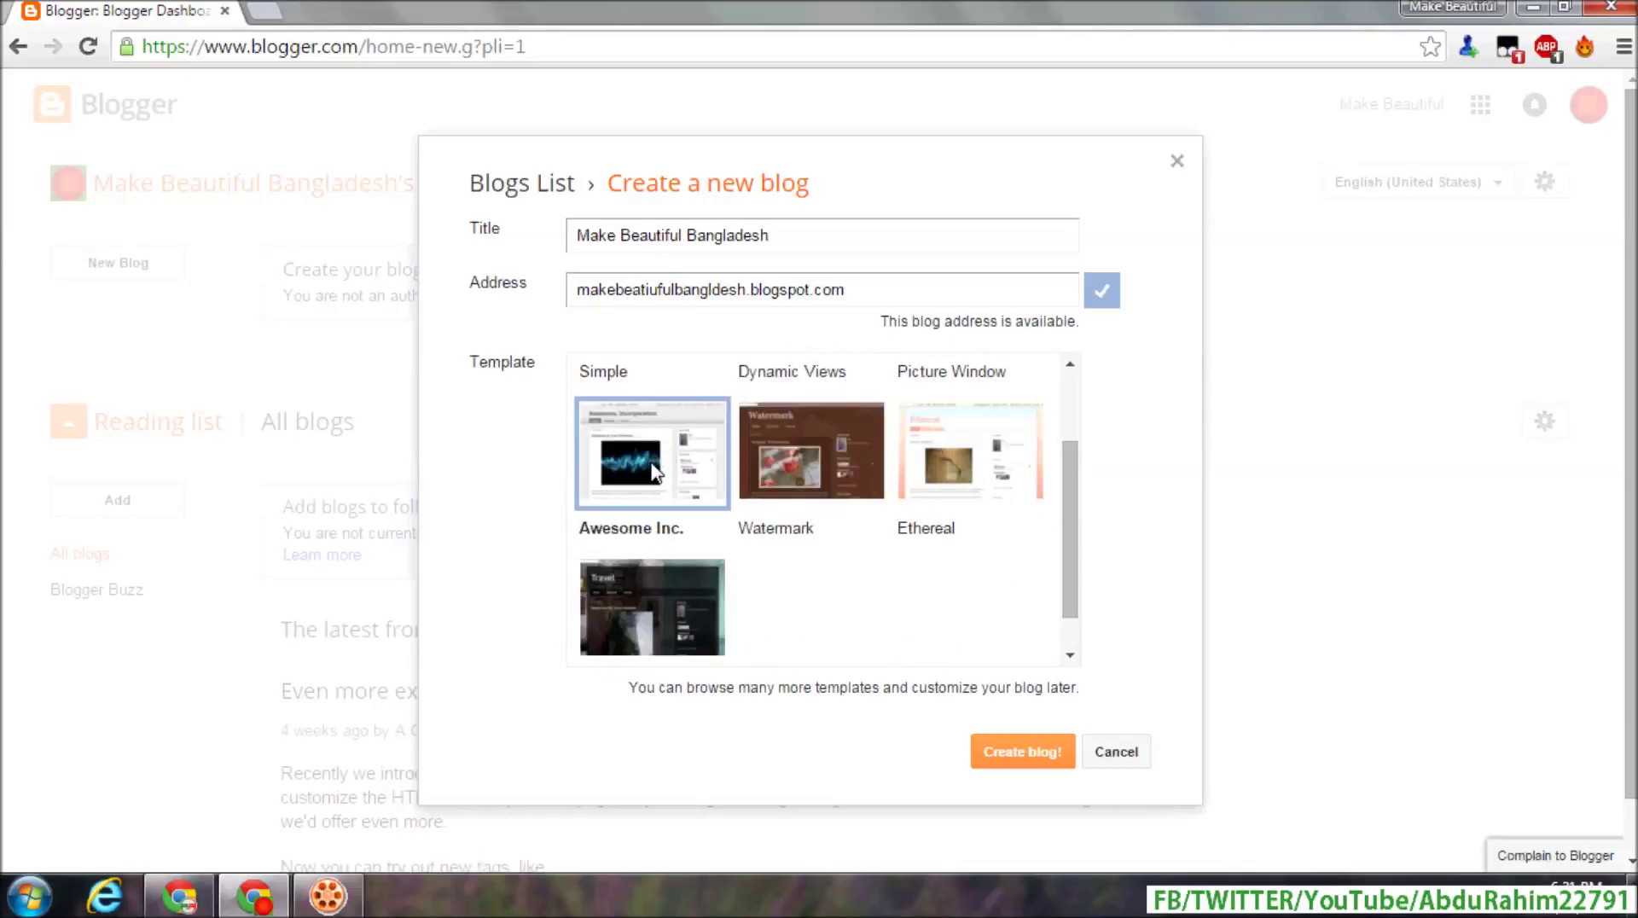
scroll(655, 471, "up", 2)
left_click(1022, 758)
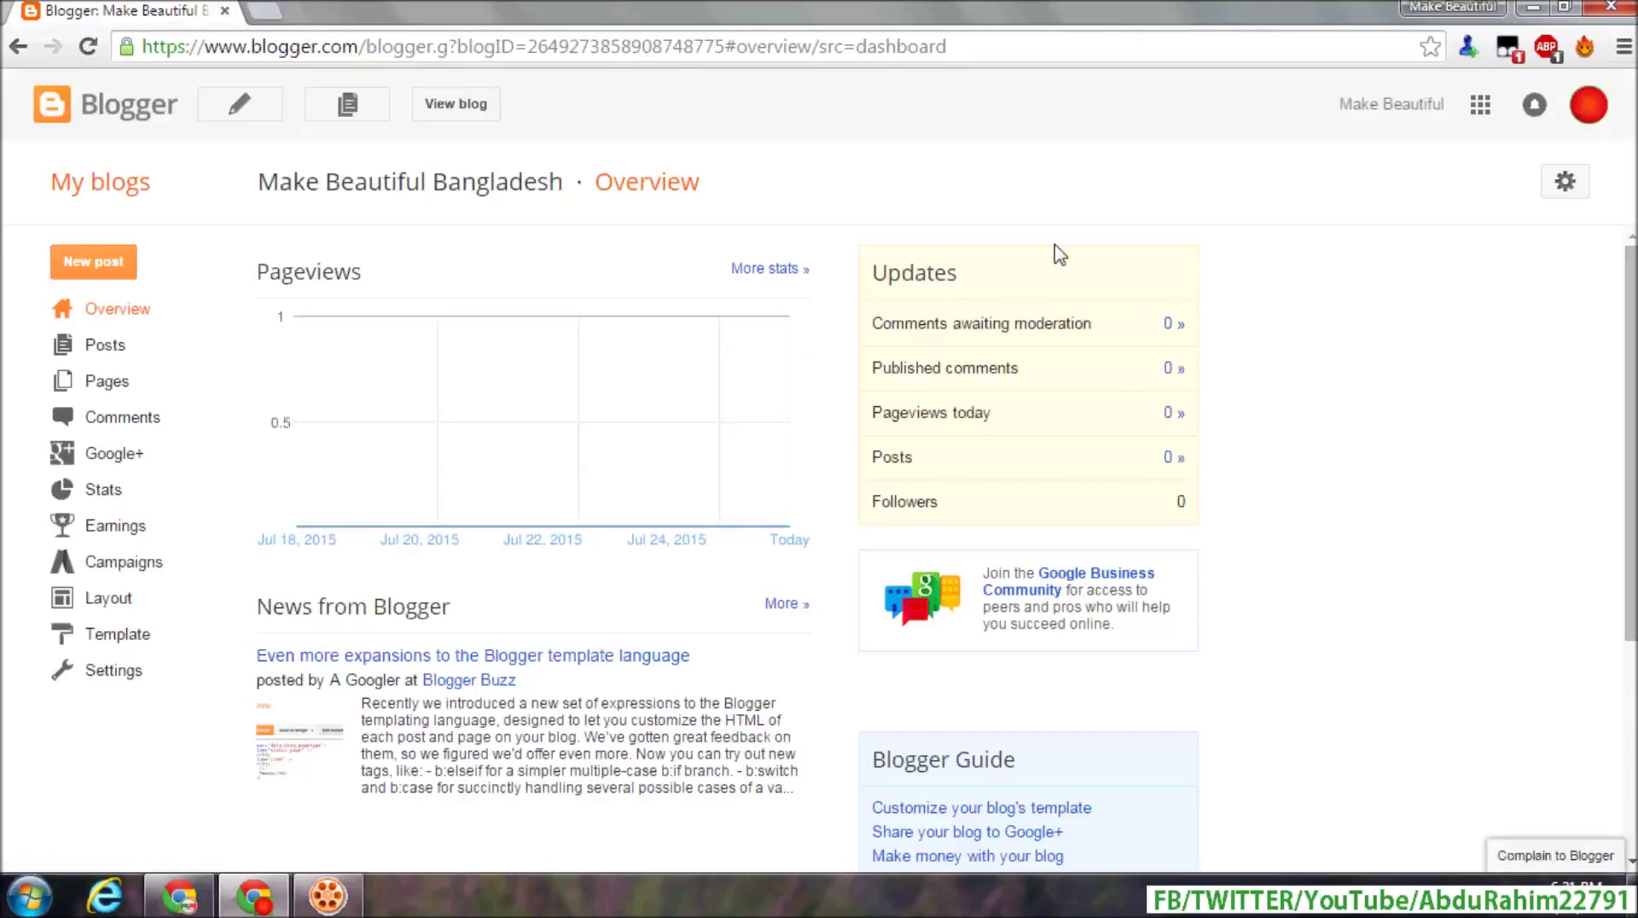
- View the new blog's live page and select its web address
left_click(459, 106)
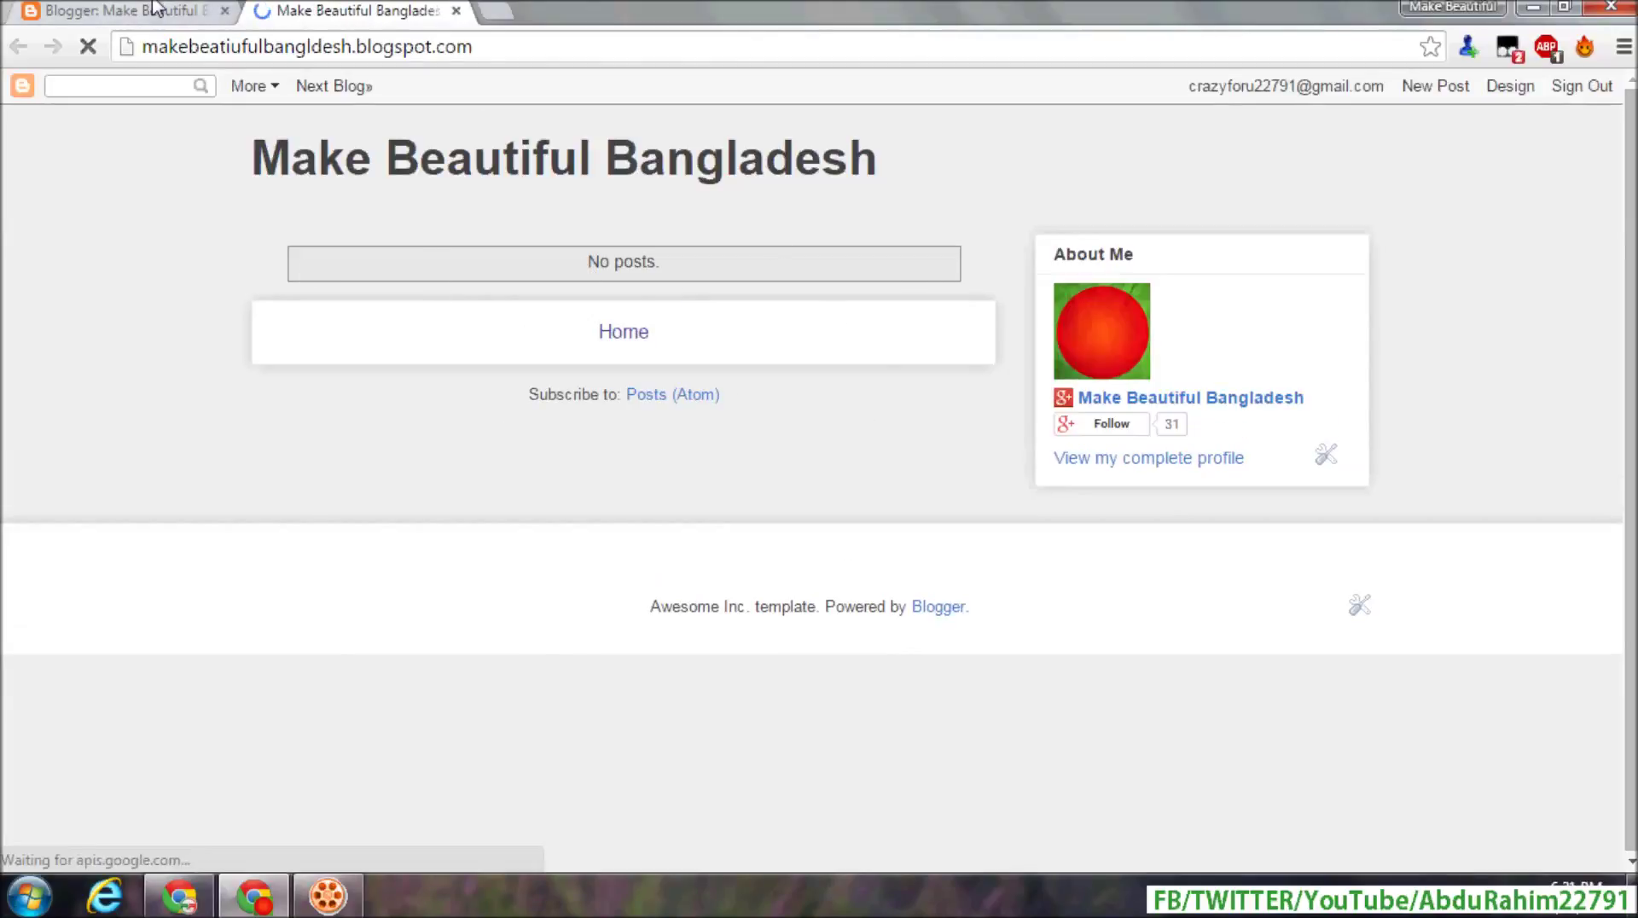
left_click(162, 11)
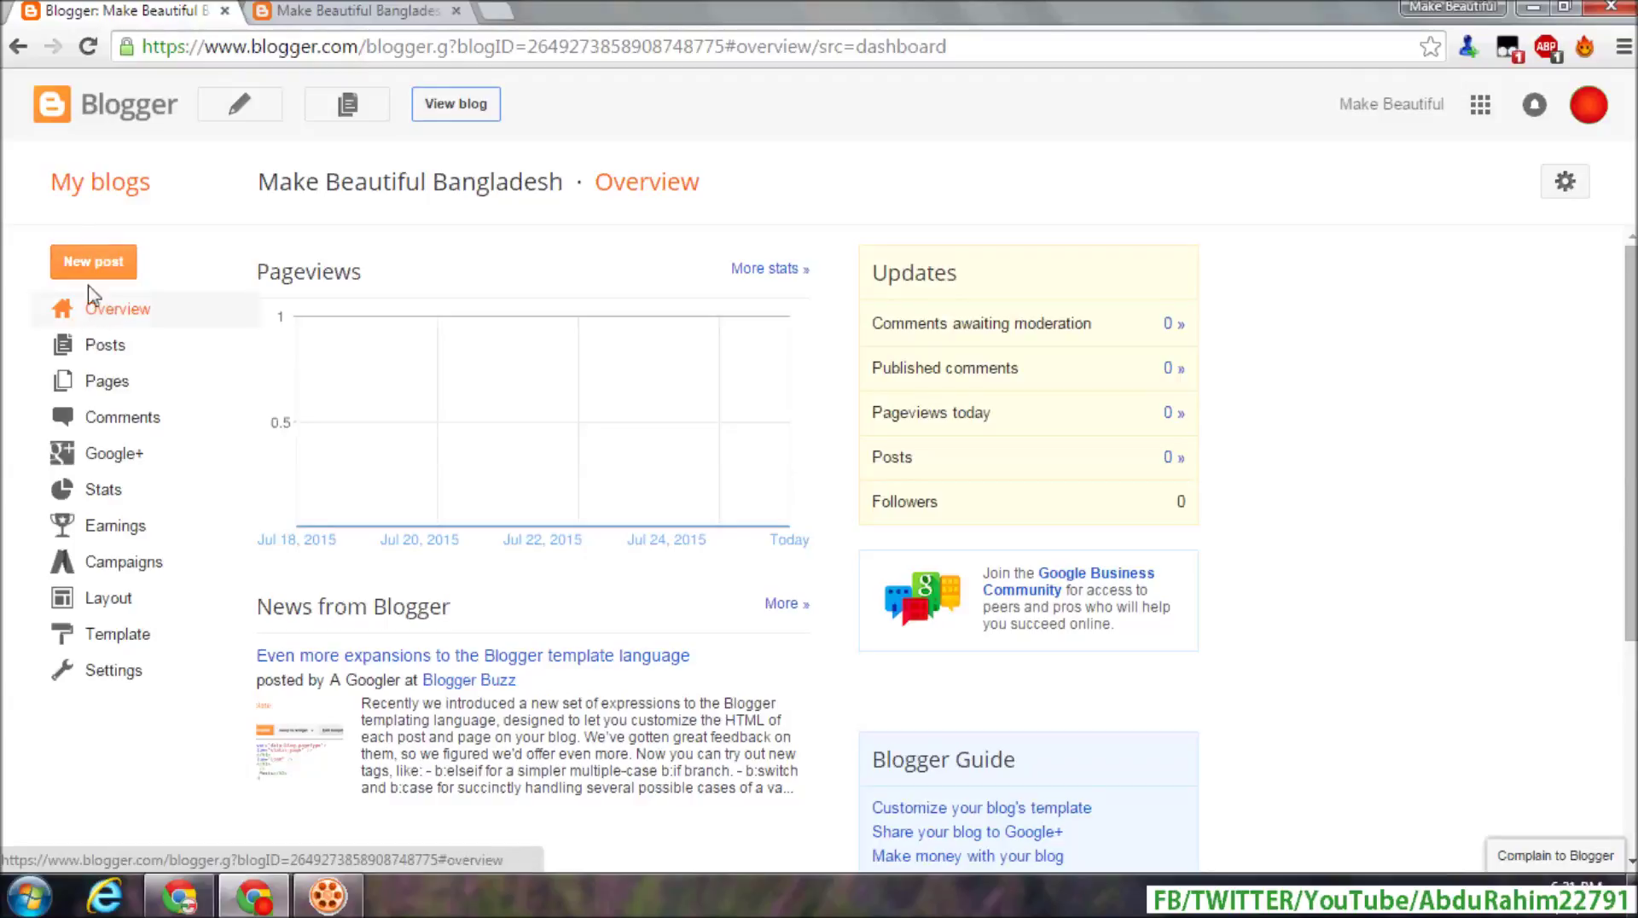
left_click(337, 10)
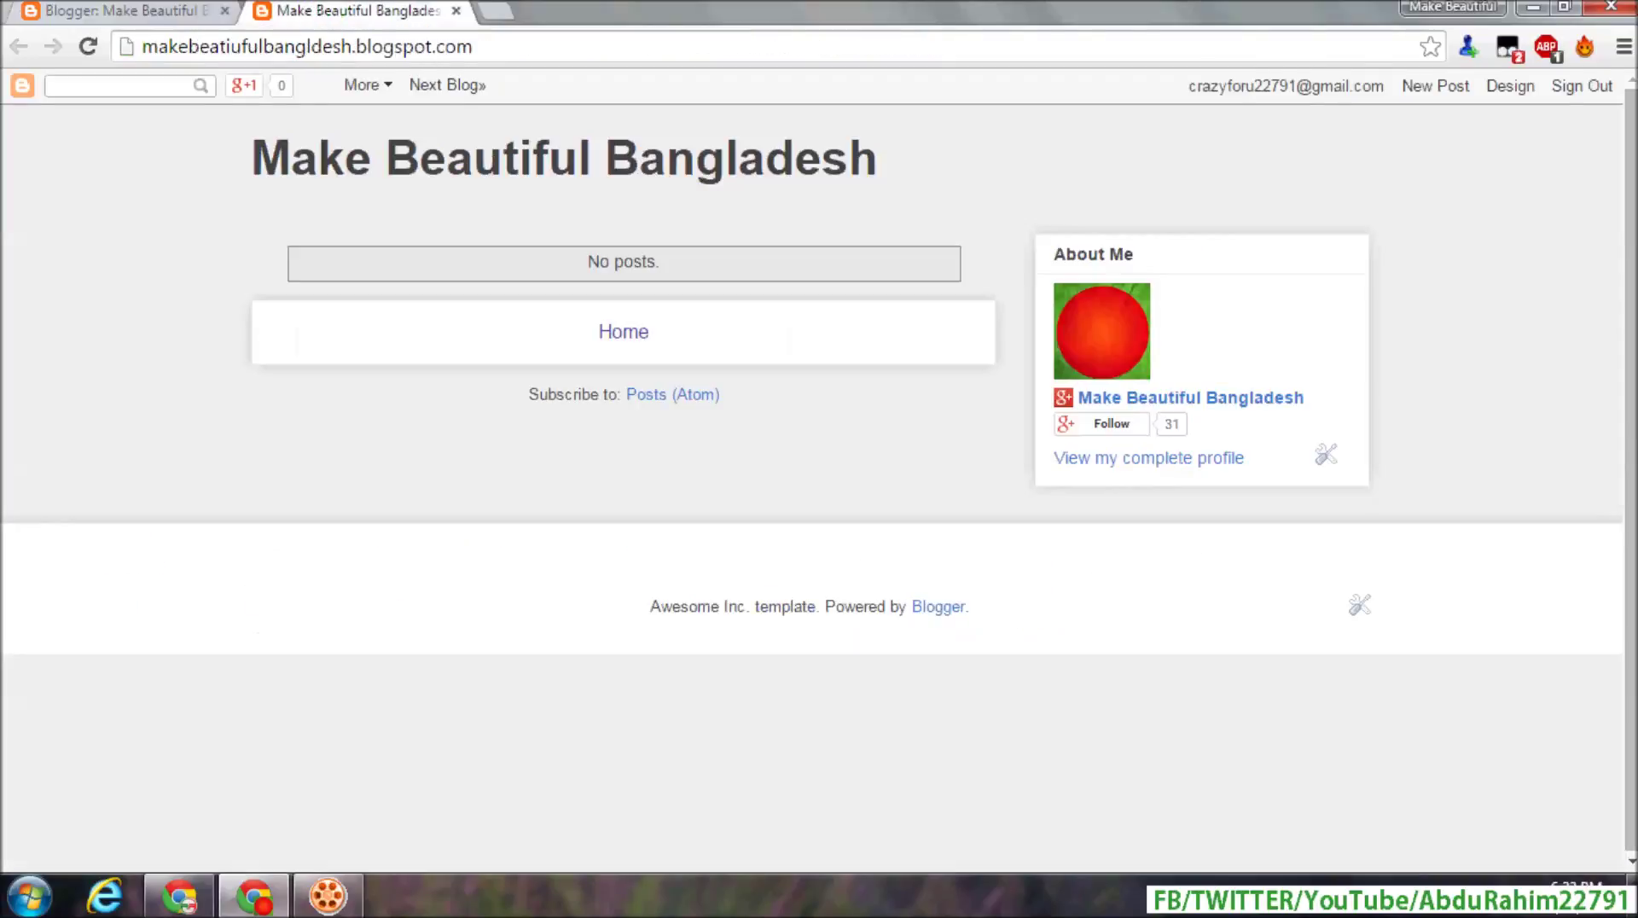
left_click(489, 56)
left_click_drag(477, 48, 141, 48)
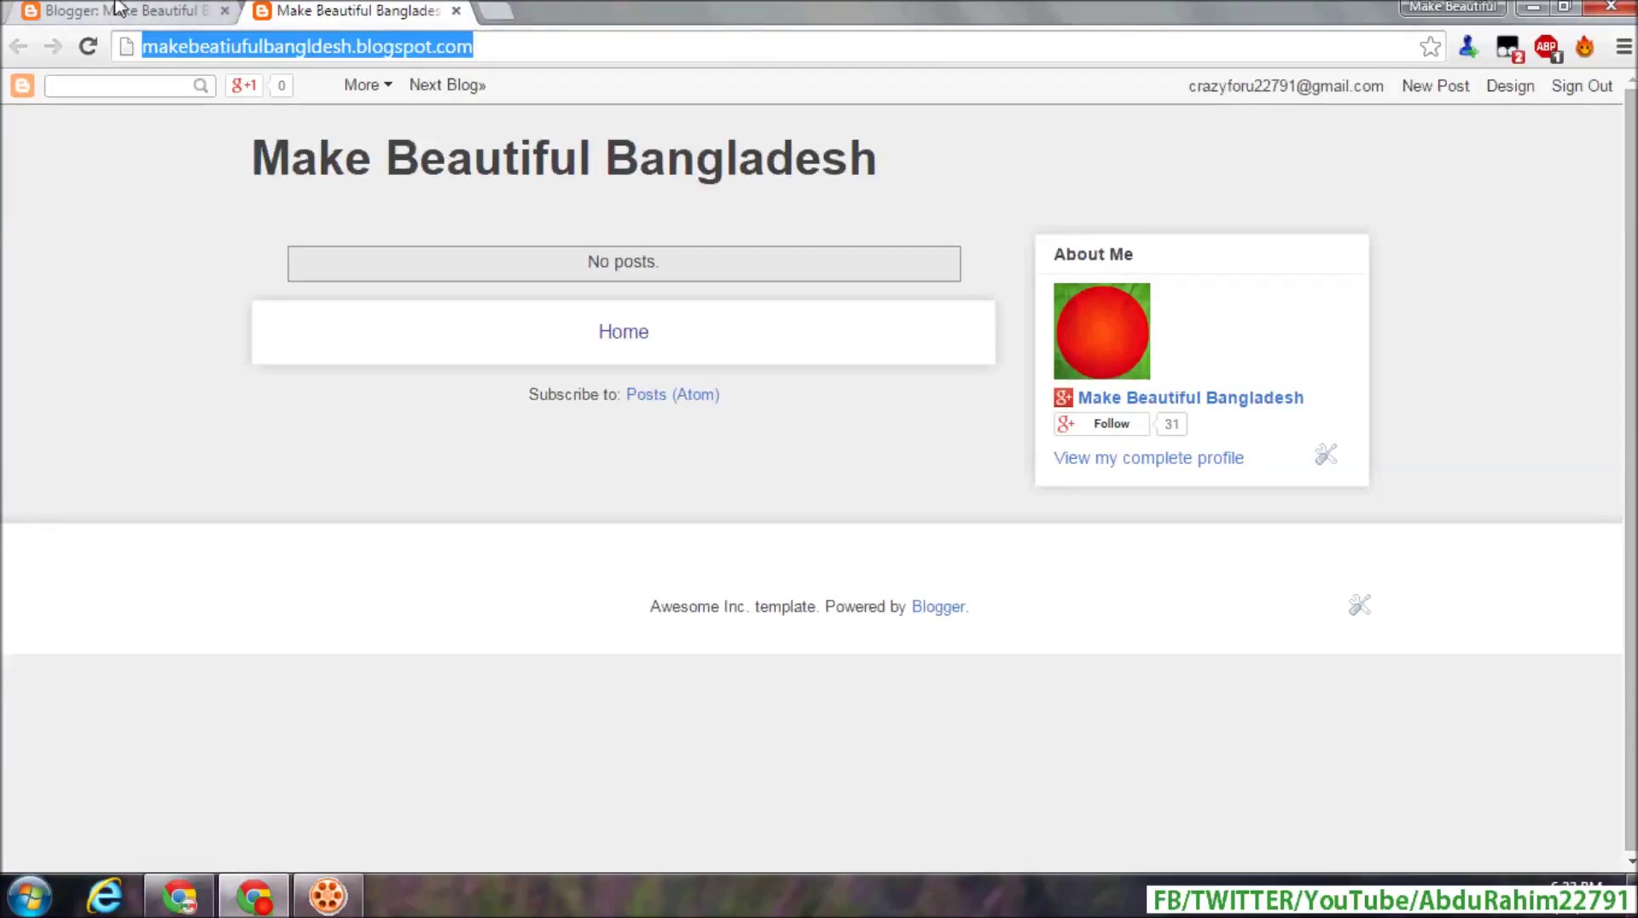
left_click(117, 11)
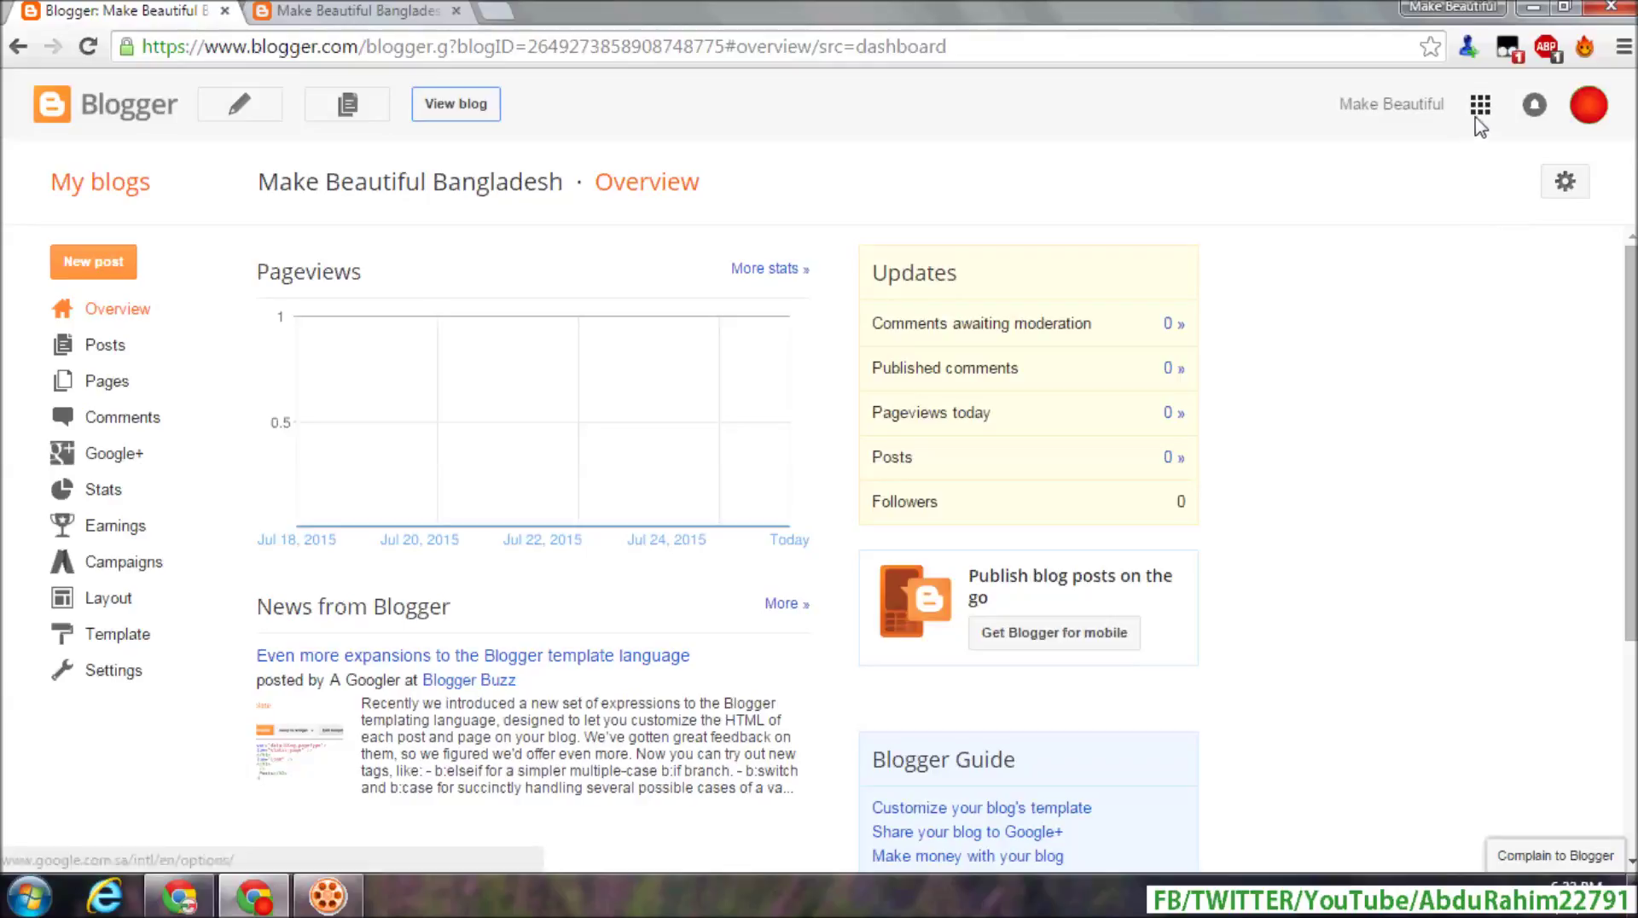
- Return to the Blogger home dashboard via the Google apps menu and close the live blog tab
left_click(1480, 115)
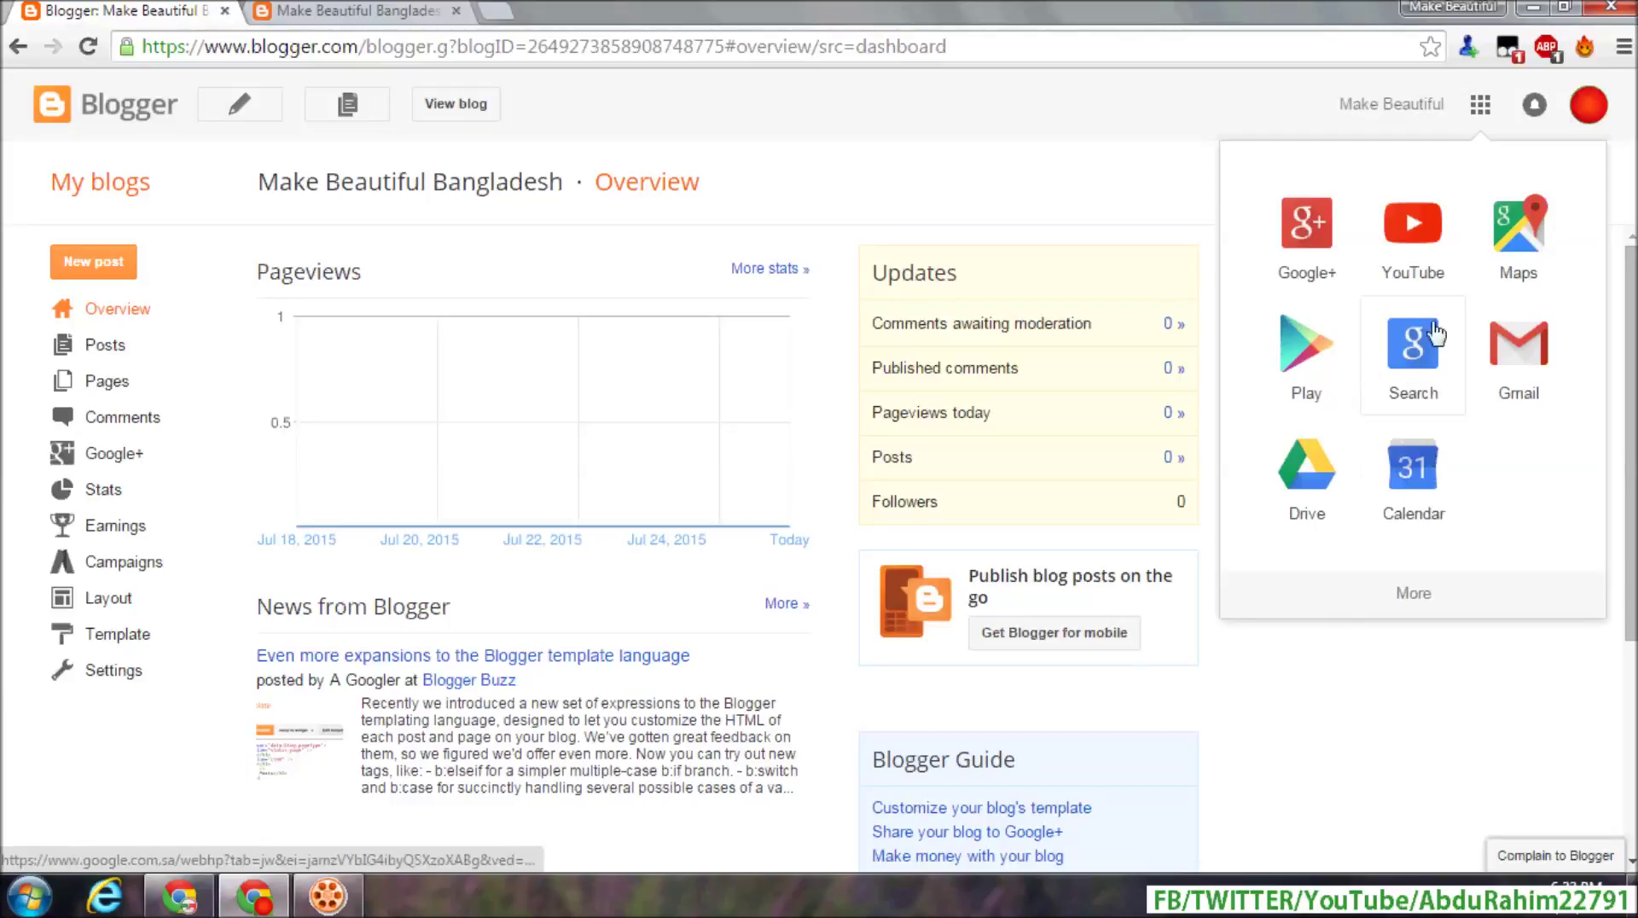
left_click(1457, 599)
left_click(1531, 351)
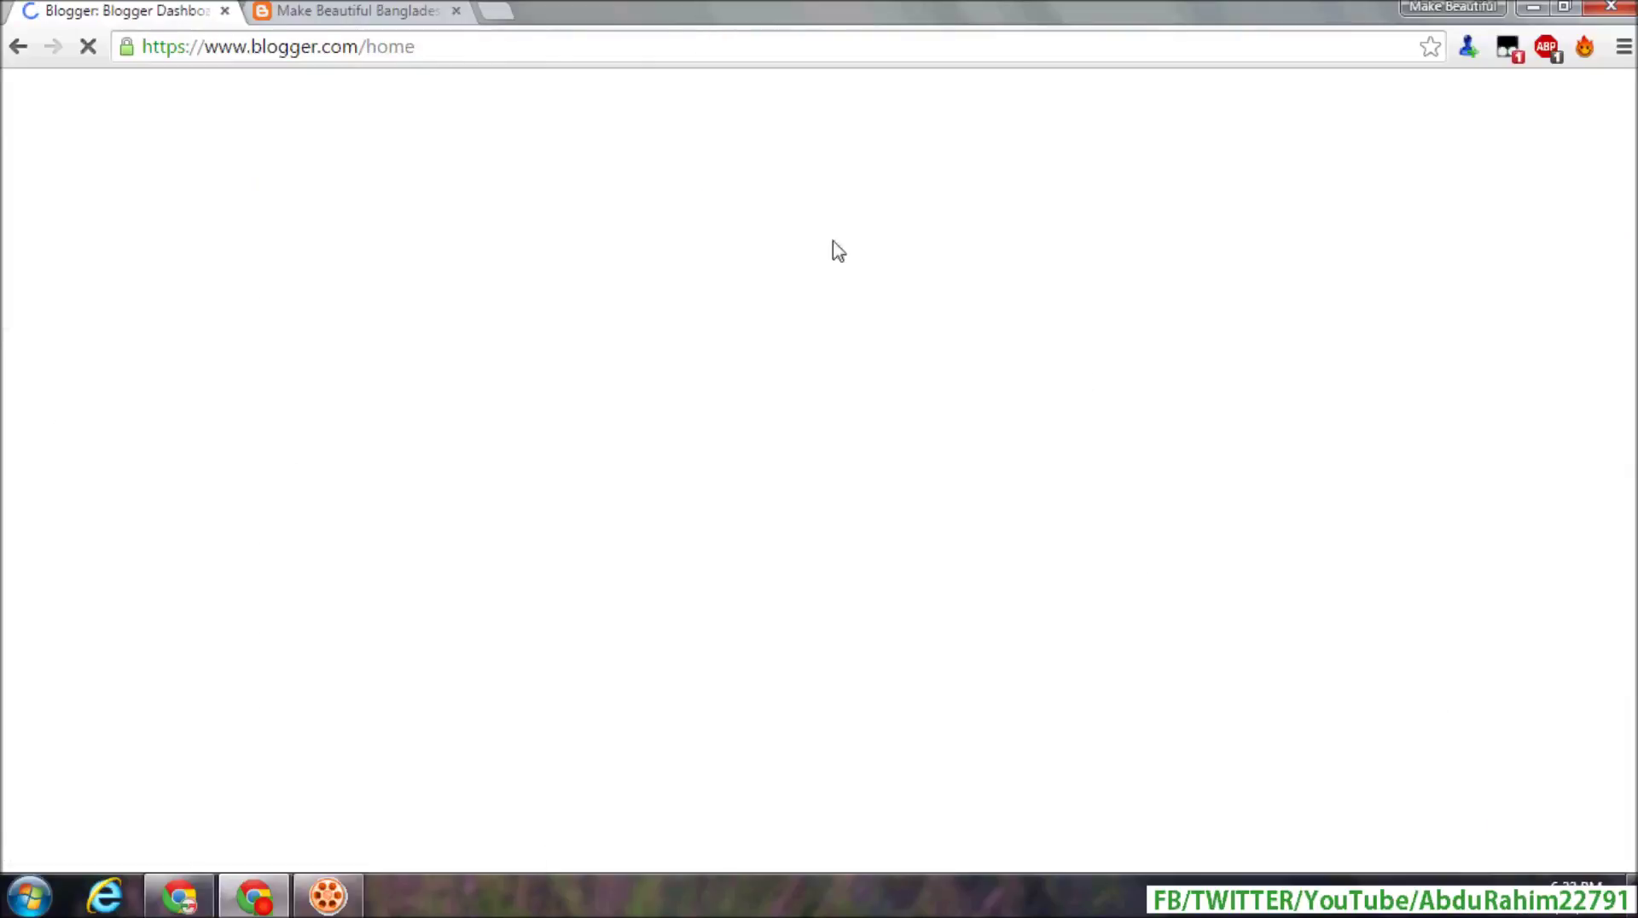
left_click(397, 9)
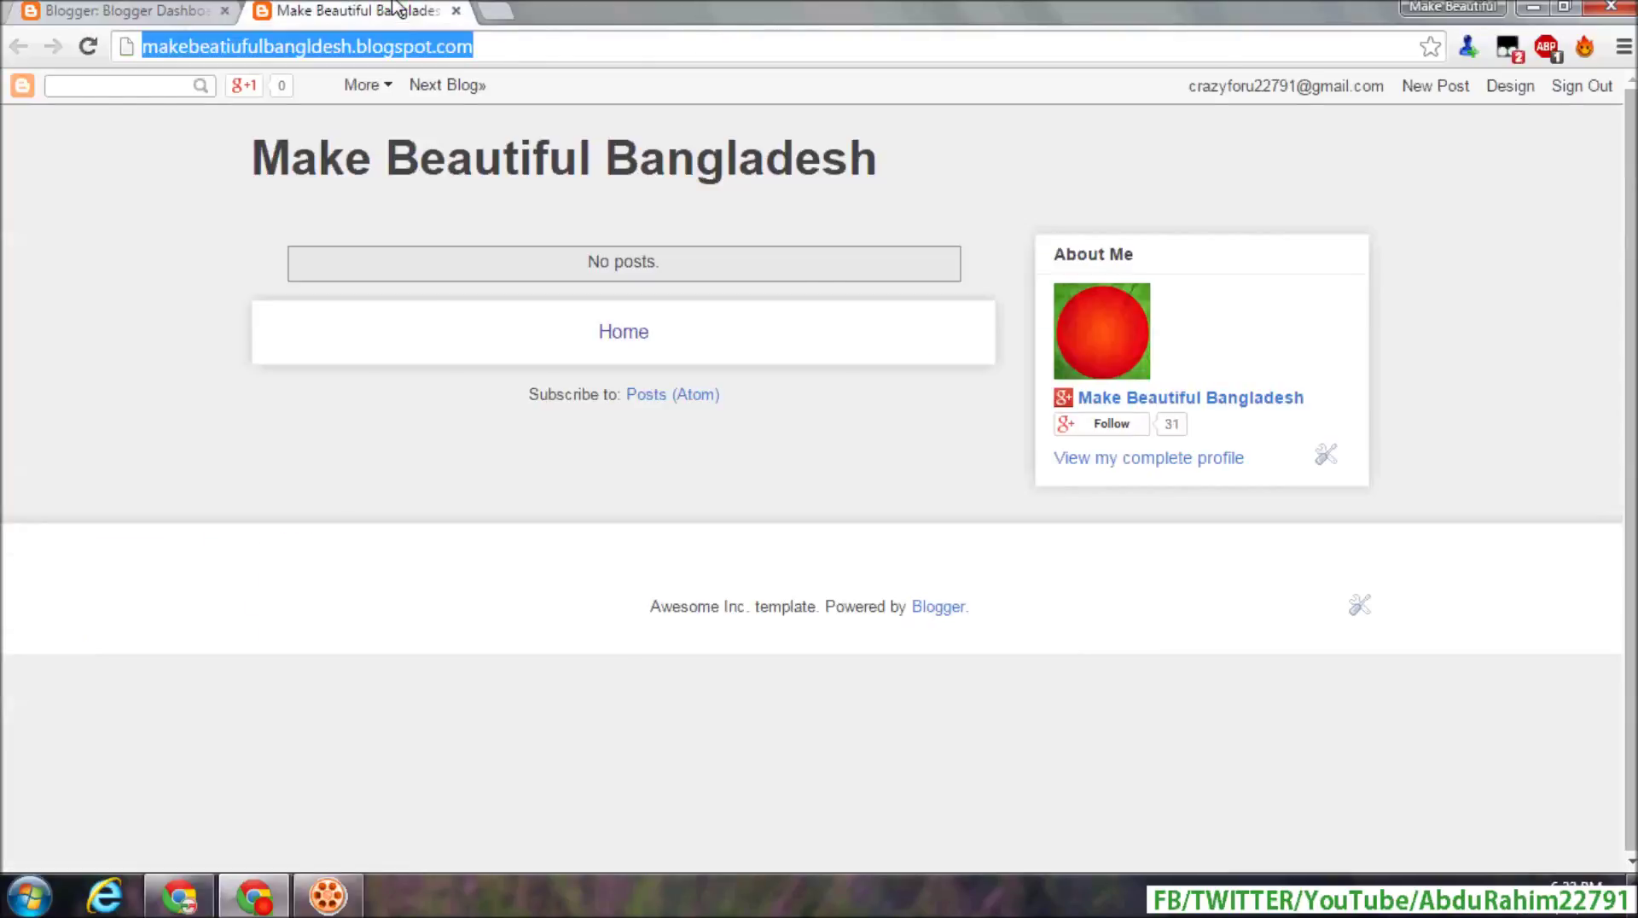
left_click(456, 10)
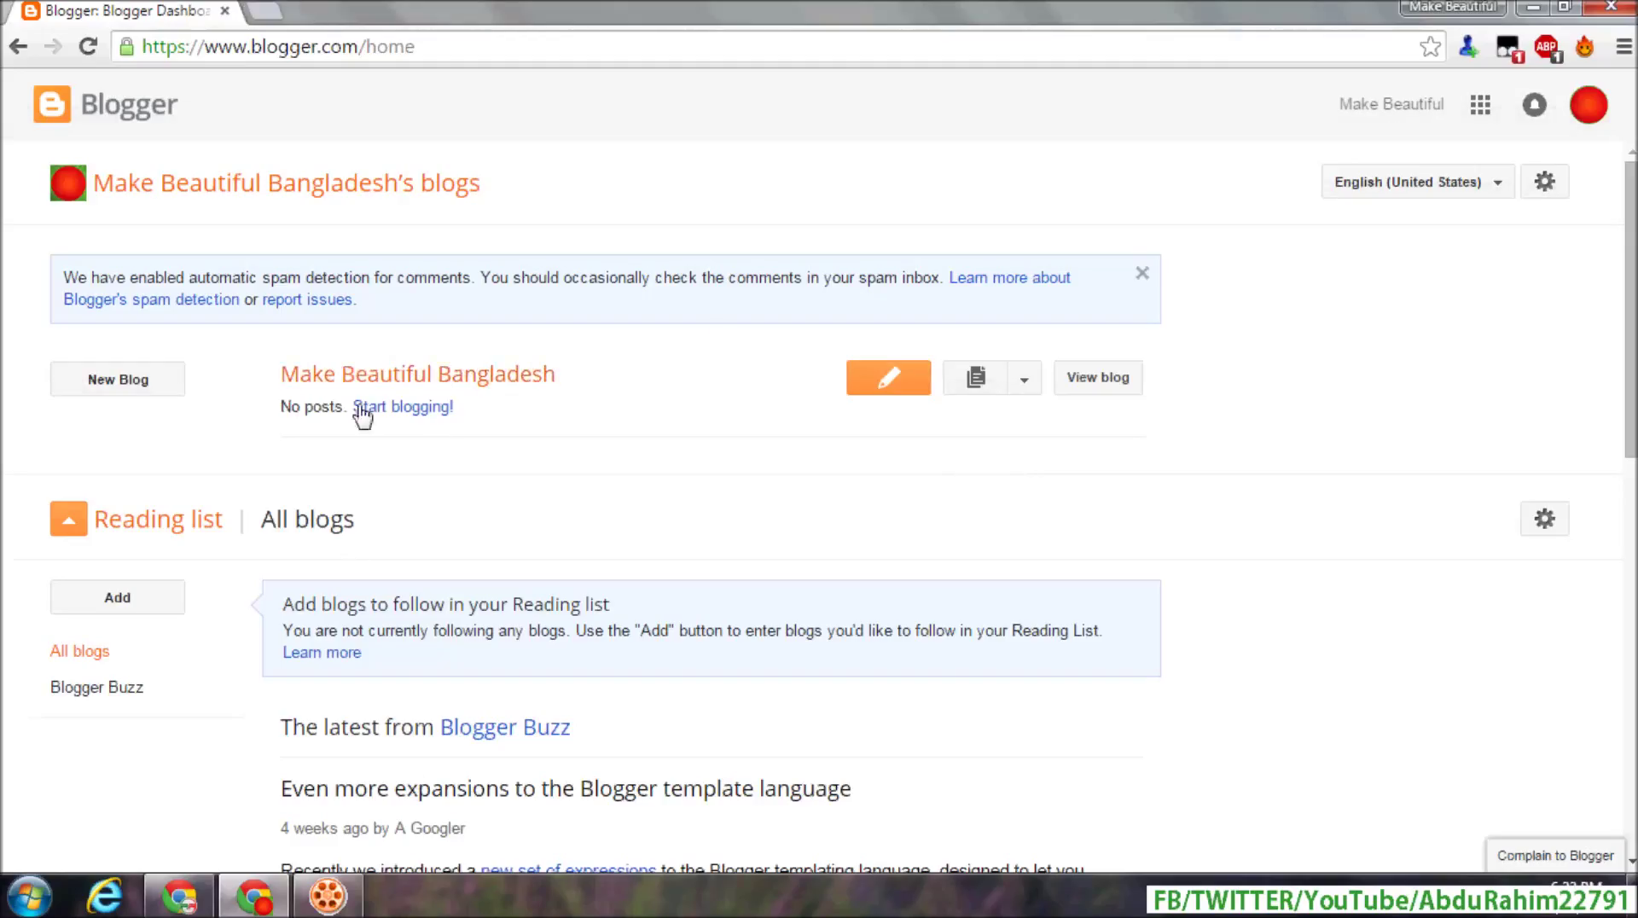
left_click(888, 384)
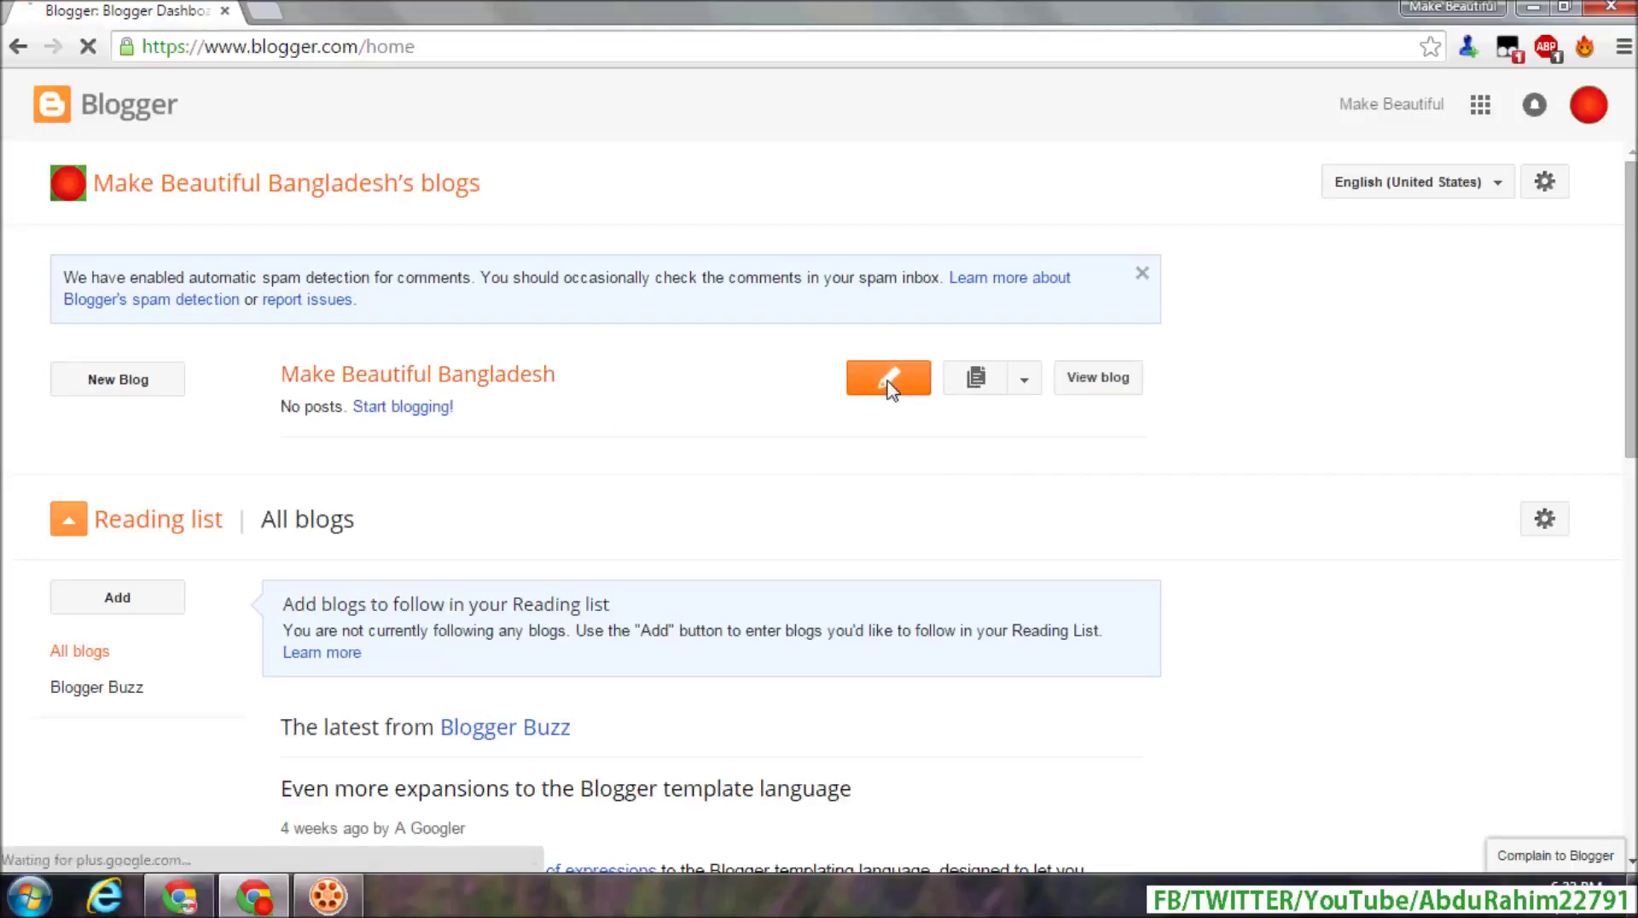